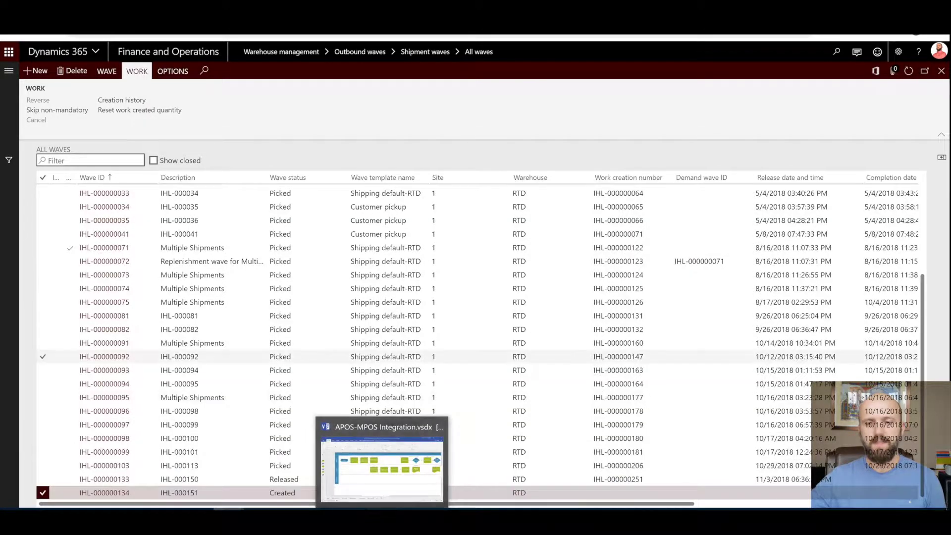
# Review the automatic wave processing and threshold settings of the Customer pickup and Shipping default-RTD shipping wave templates
pyautogui.click(415, 493)
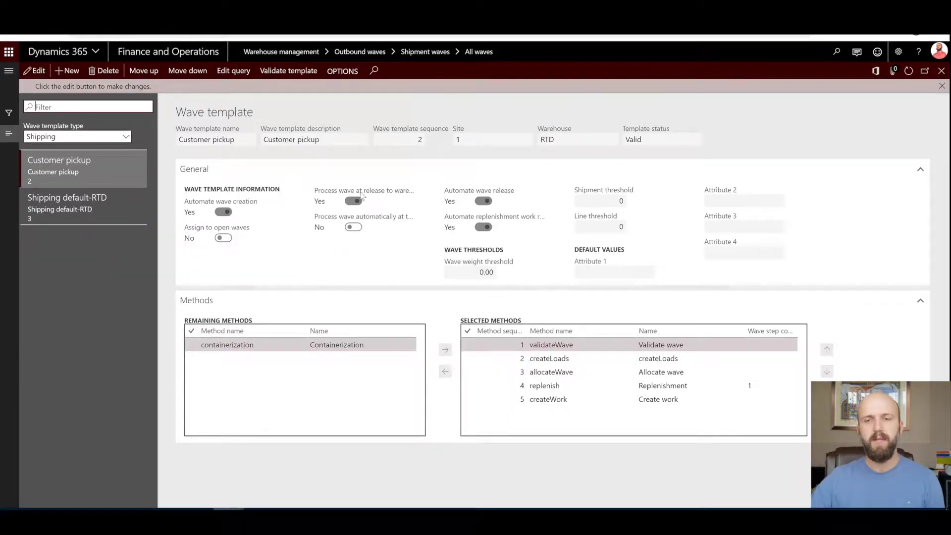
pyautogui.moveTo(362, 197)
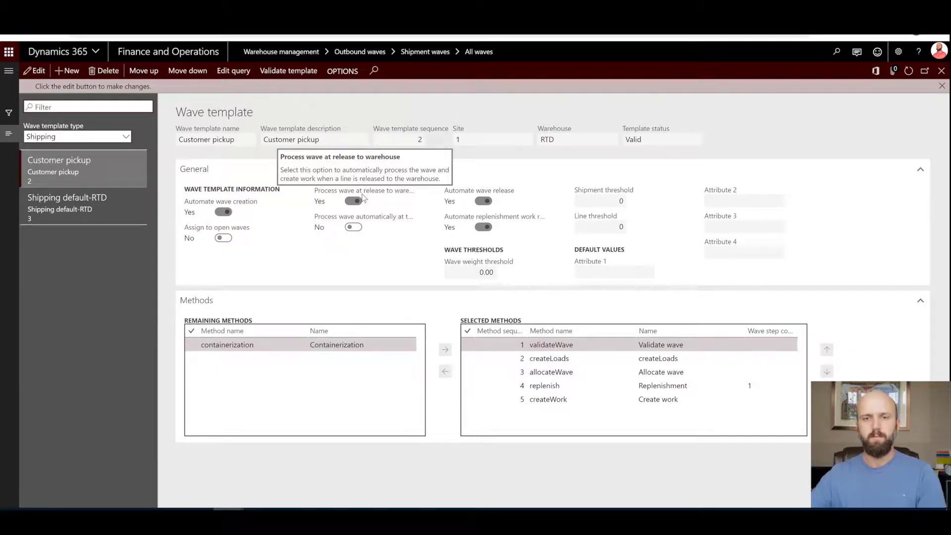
pyautogui.click(82, 204)
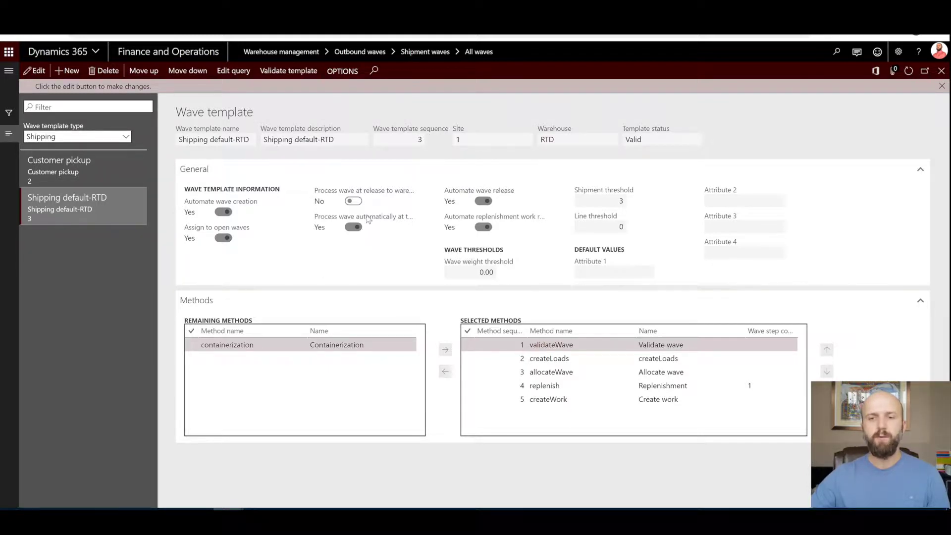
pyautogui.moveTo(368, 220)
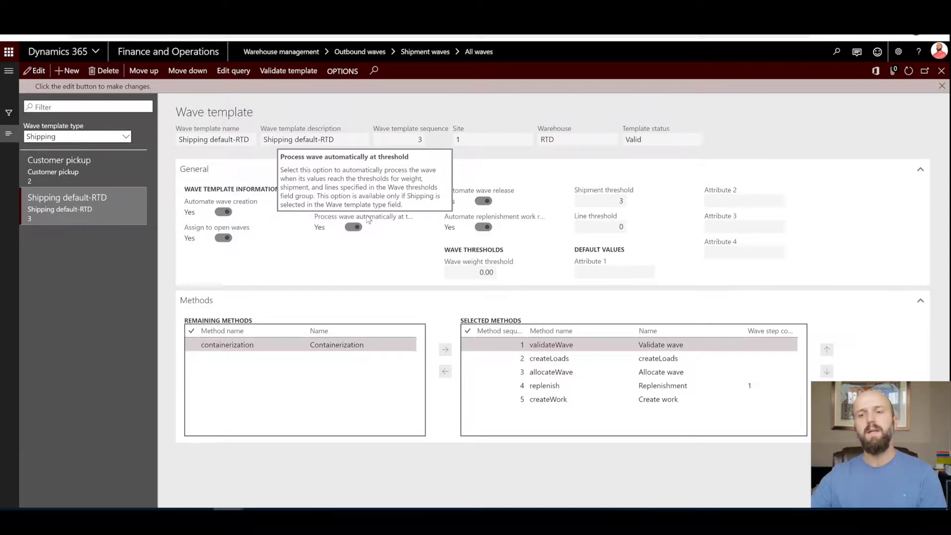
pyautogui.click(594, 201)
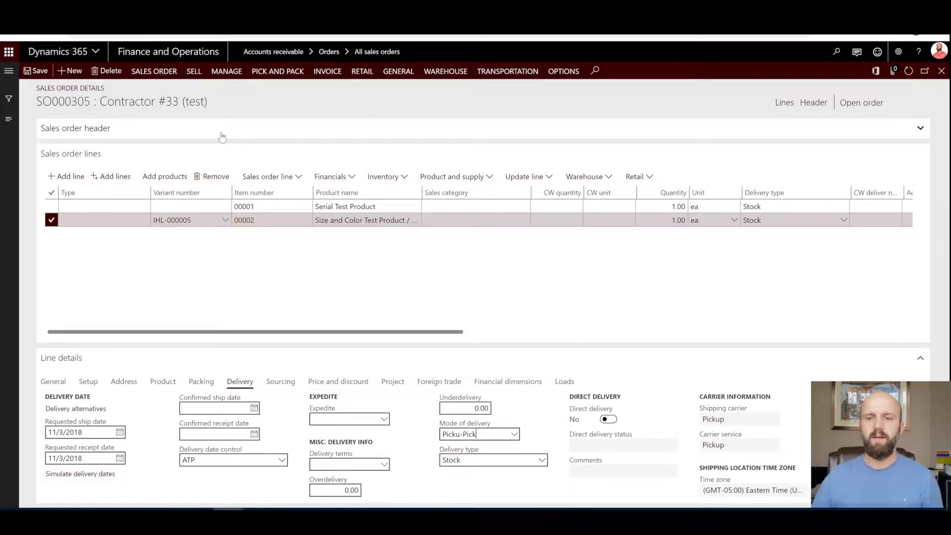
# Set the mode of delivery to 10 on the Serial Test Product line and 20 on the Size and Color Test Product line
pyautogui.click(475, 206)
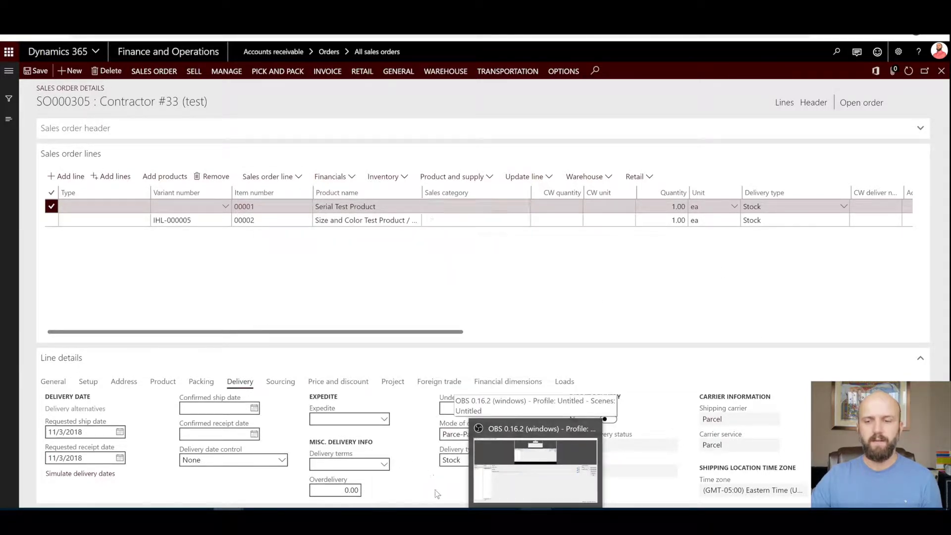
pyautogui.click(514, 435)
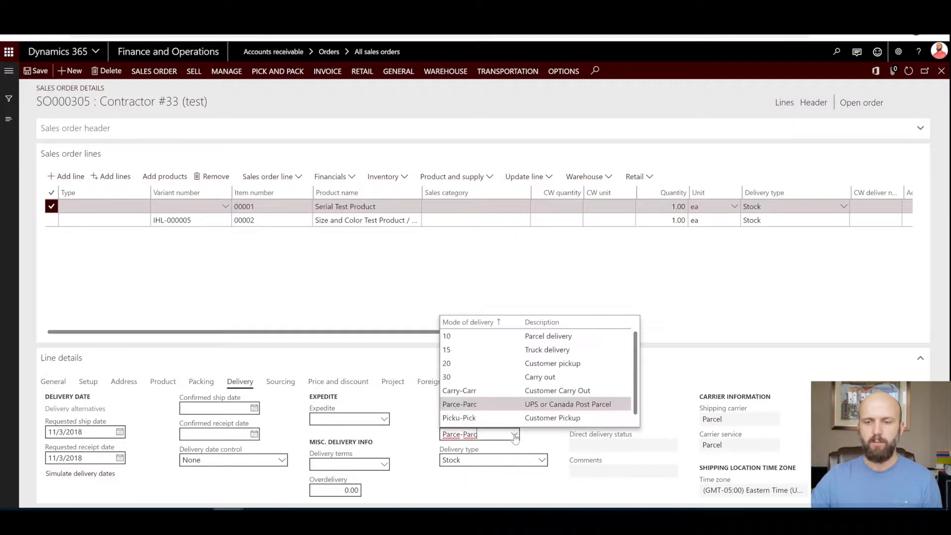
pyautogui.click(492, 336)
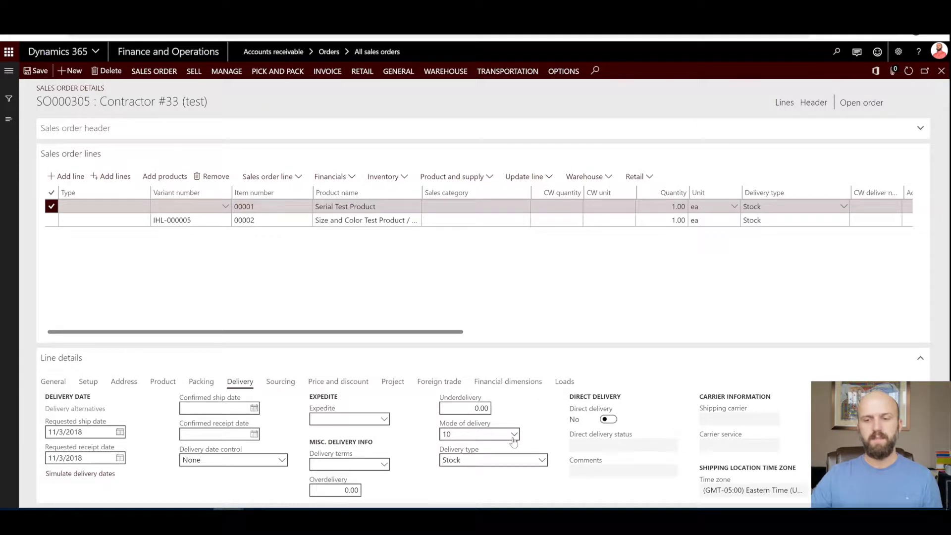
pyautogui.click(514, 438)
pyautogui.click(474, 222)
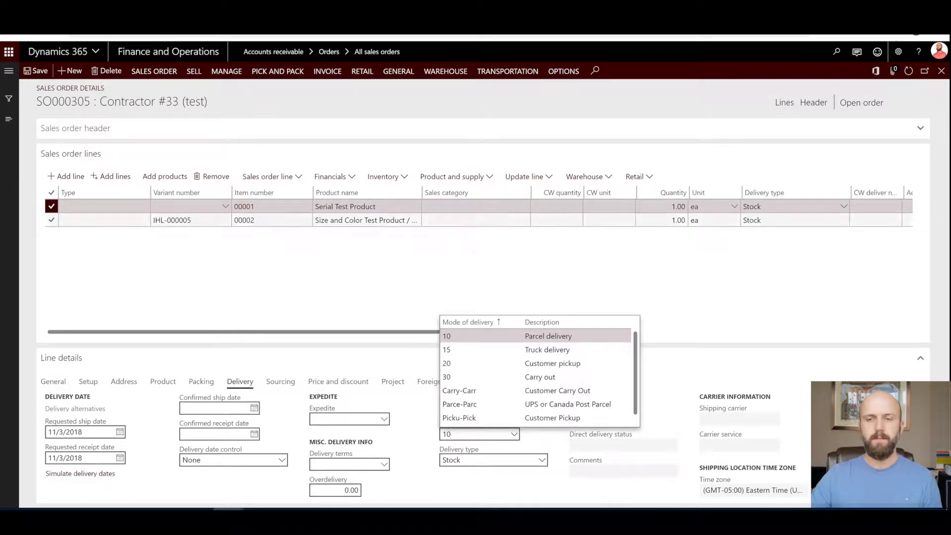
pyautogui.click(514, 438)
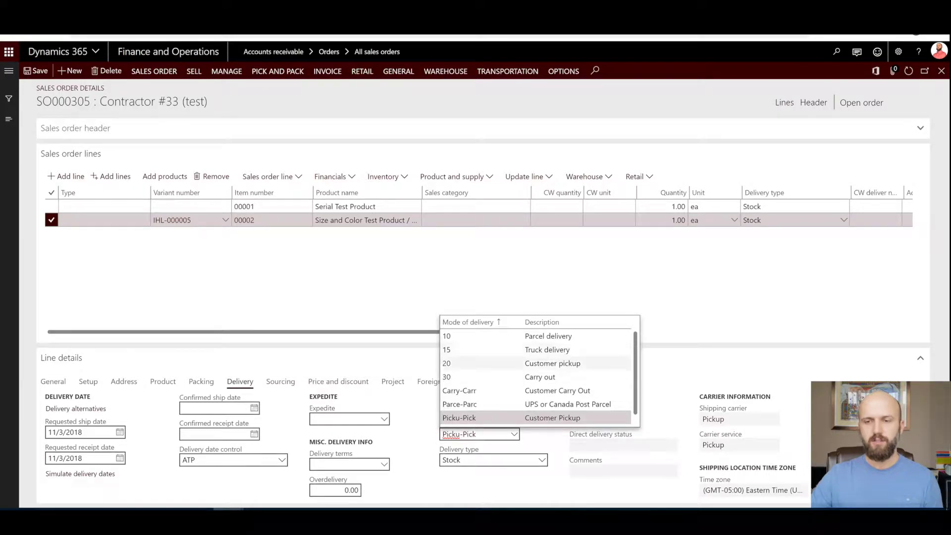
pyautogui.click(488, 368)
pyautogui.hotkey('ctrl', 'Up')
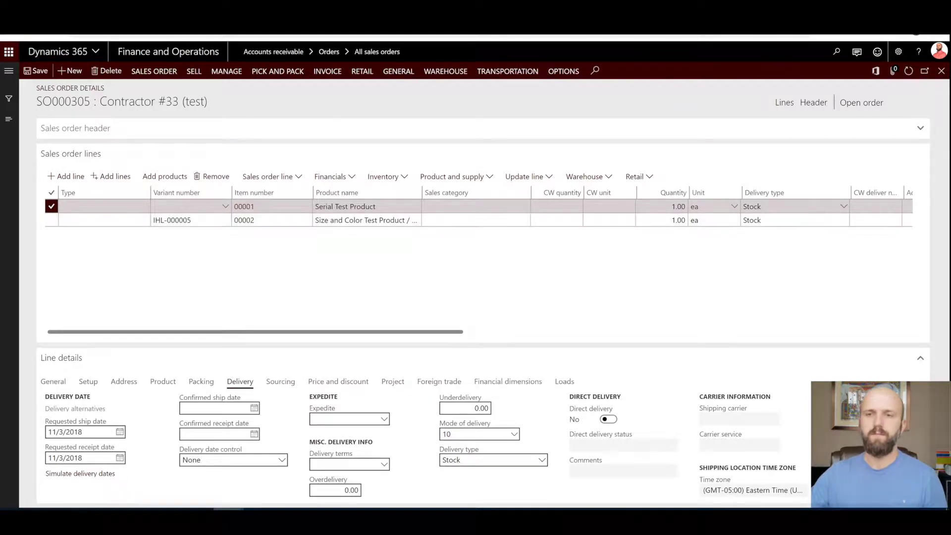
# Release the sales order to the warehouse and check the shipment details of the Serial Test Product line, including its mode of delivery
pyautogui.click(445, 72)
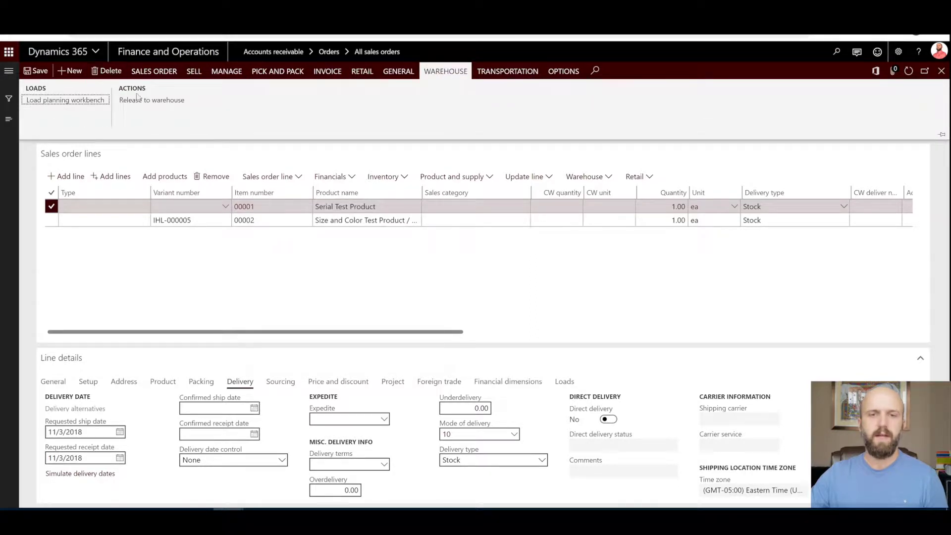
pyautogui.click(152, 100)
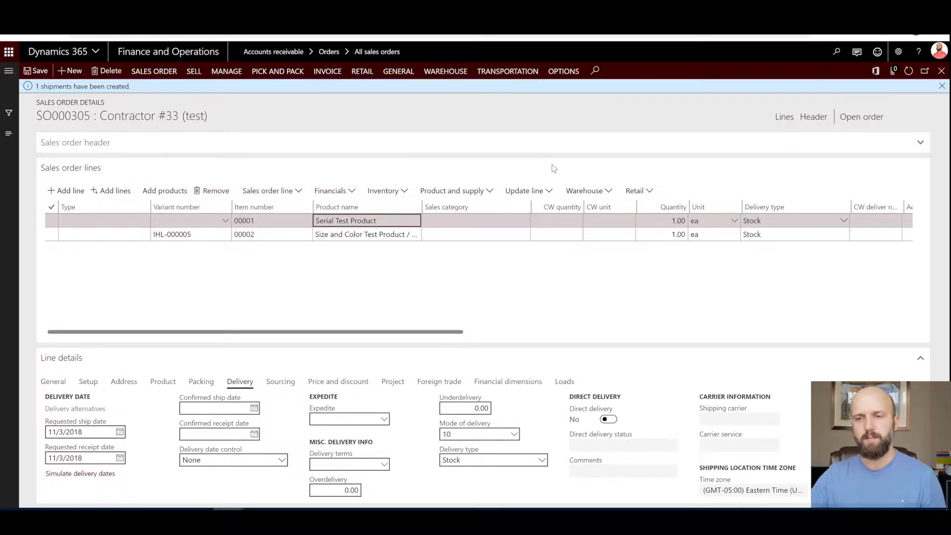
pyautogui.click(589, 193)
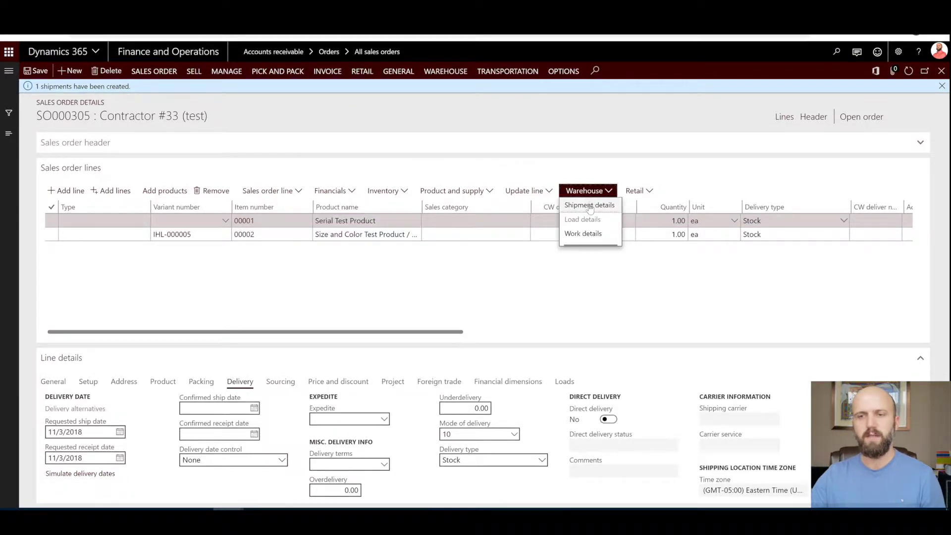
pyautogui.click(589, 205)
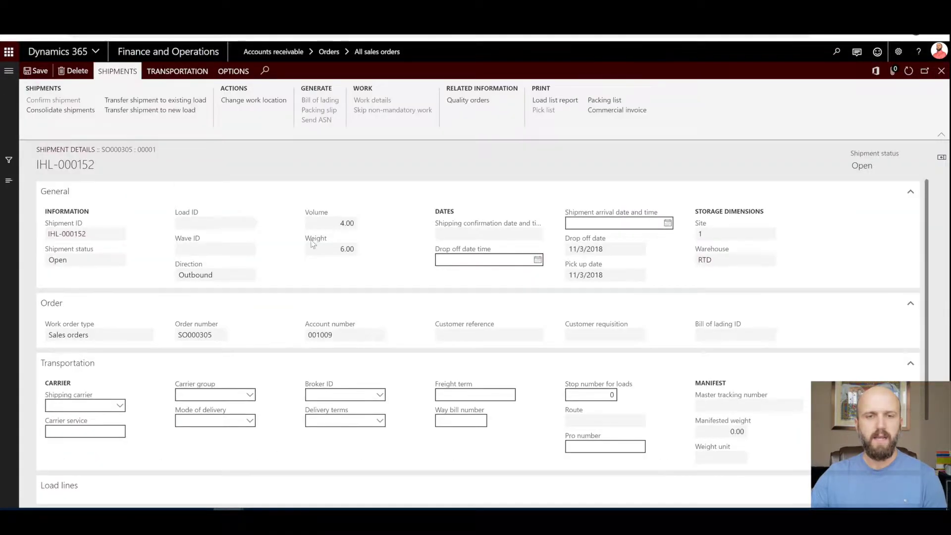
pyautogui.moveTo(103, 165); pyautogui.dragTo(38, 164)
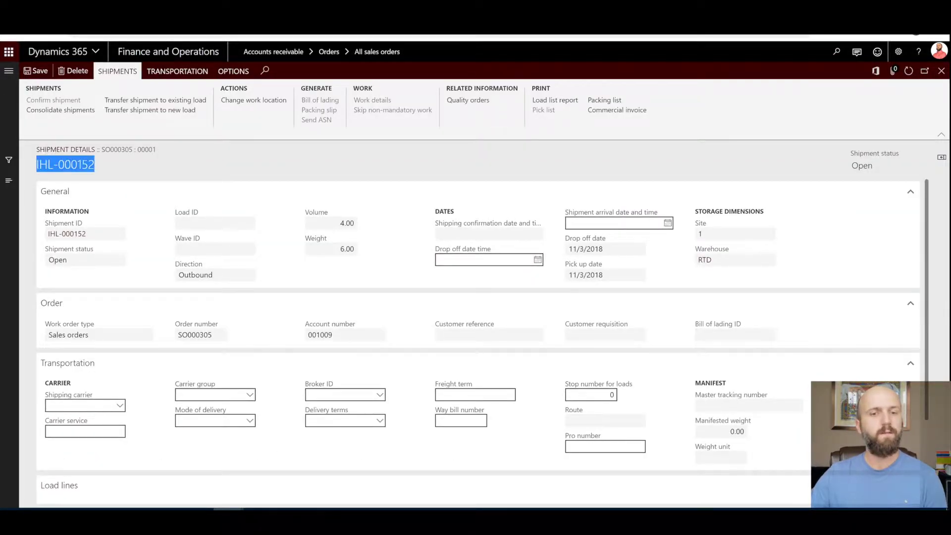
pyautogui.click(180, 420)
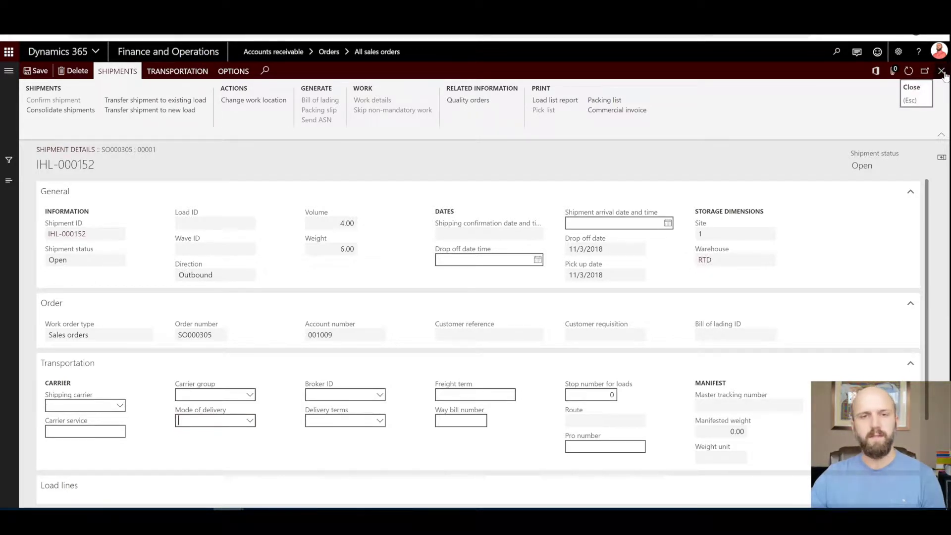
# Delete the open shipment record of the sales order and close the shipment details
pyautogui.click(73, 71)
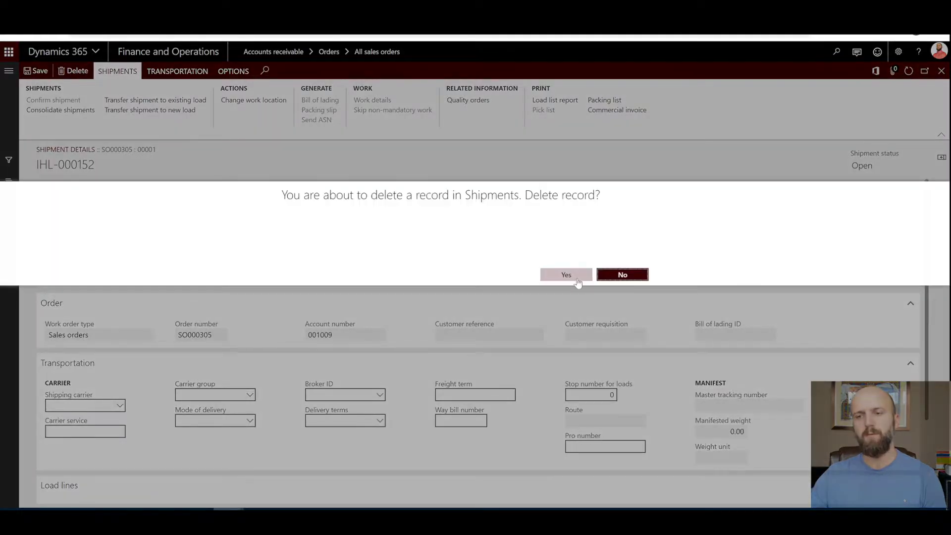
pyautogui.click(575, 277)
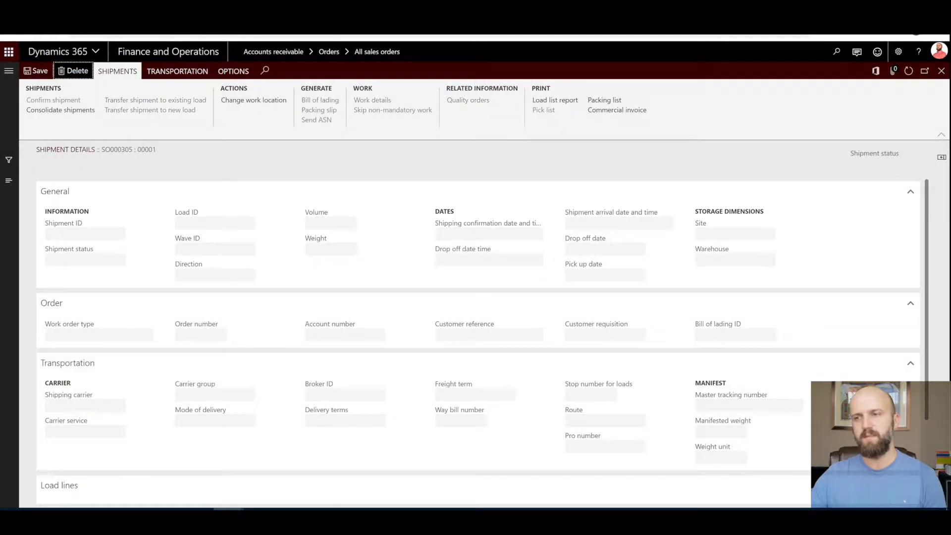
pyautogui.click(941, 71)
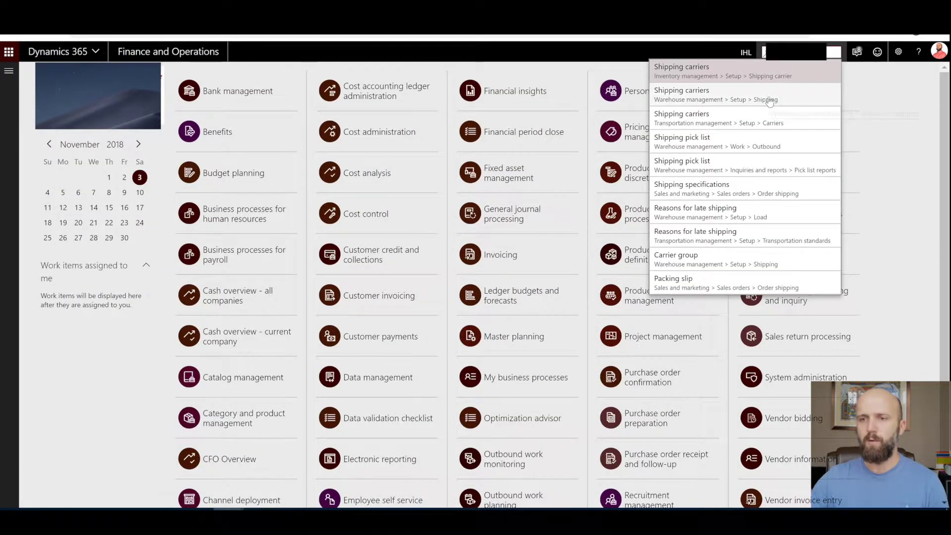
# Open the Warehouse management shipping carriers and inspect the Parcel carrier's service and its mode of delivery
pyautogui.click(769, 101)
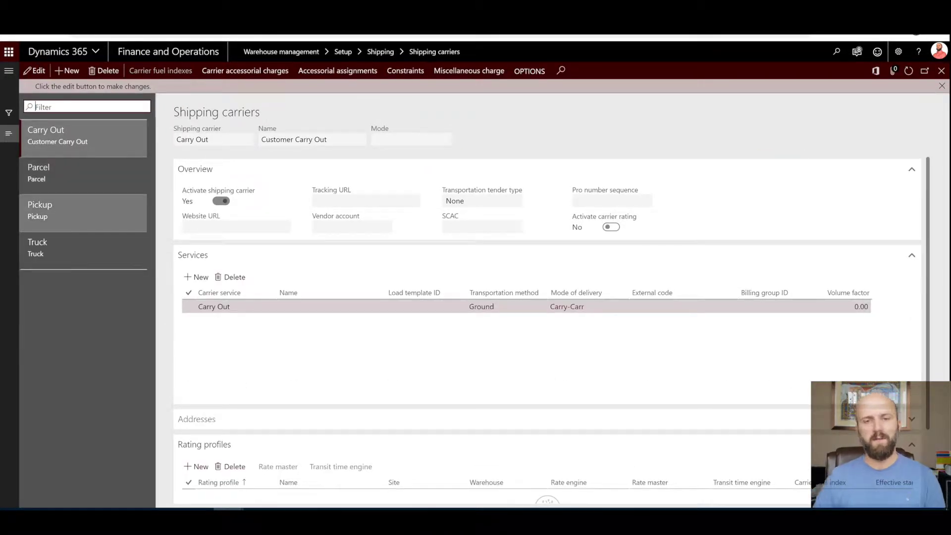
pyautogui.click(59, 188)
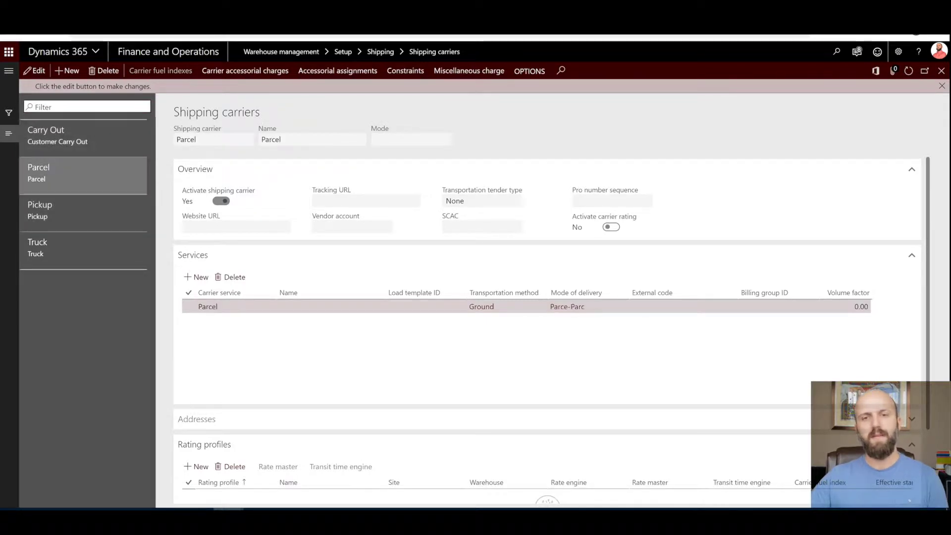
pyautogui.click(232, 306)
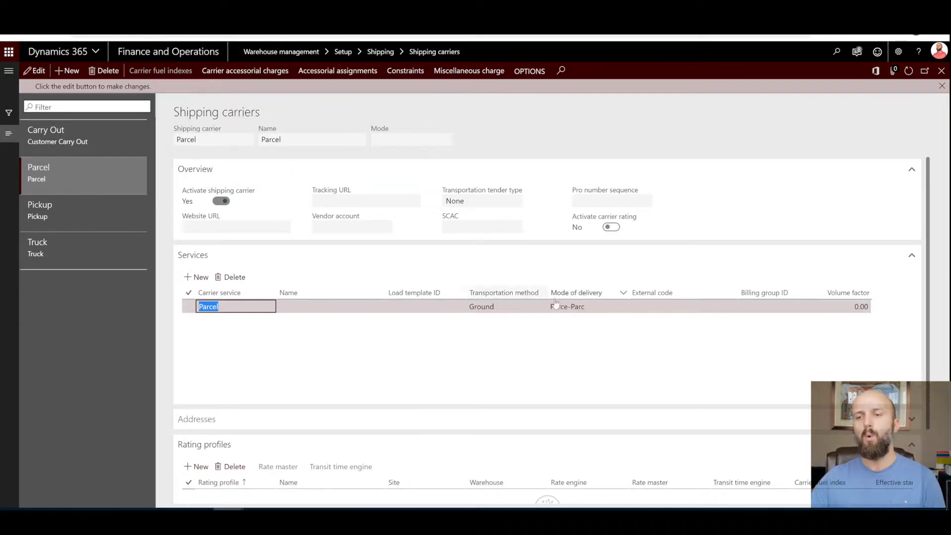
pyautogui.click(602, 307)
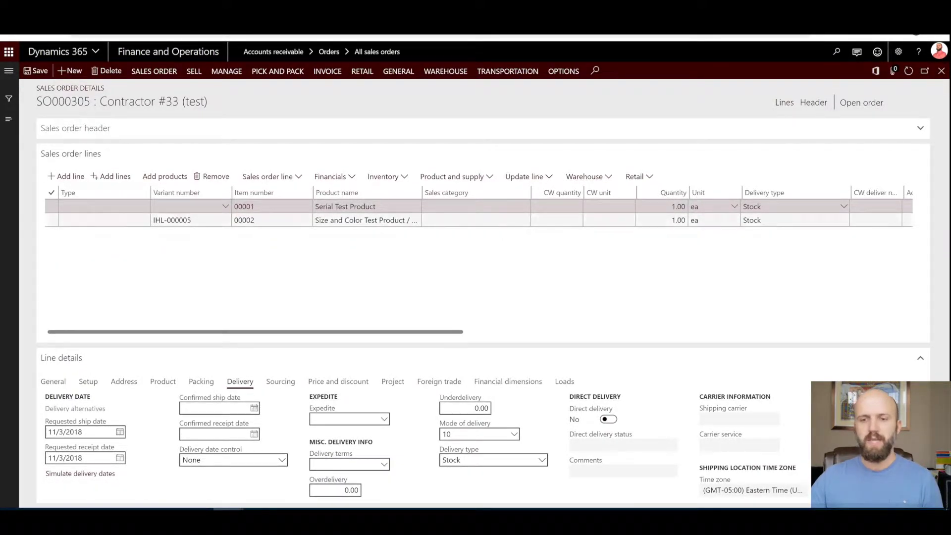
# Set the mode of delivery to Parce-Parc on the Serial Test Product line and Picku-Pick on the Size and Color Test Product line
pyautogui.click(514, 434)
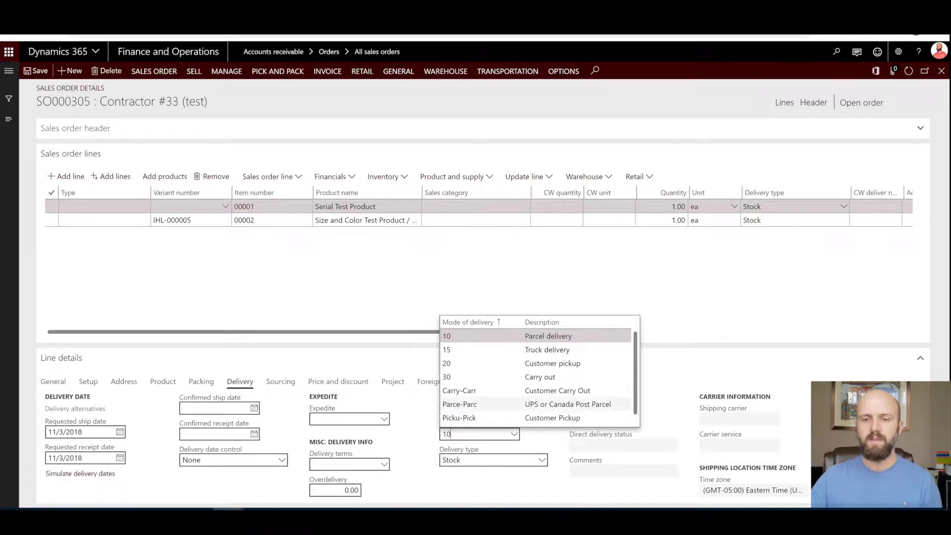
pyautogui.click(572, 404)
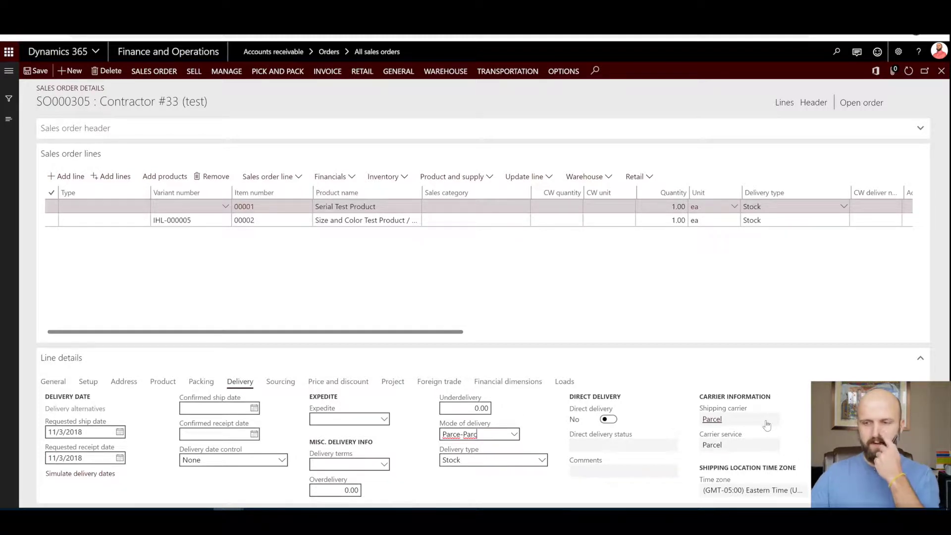
pyautogui.click(476, 220)
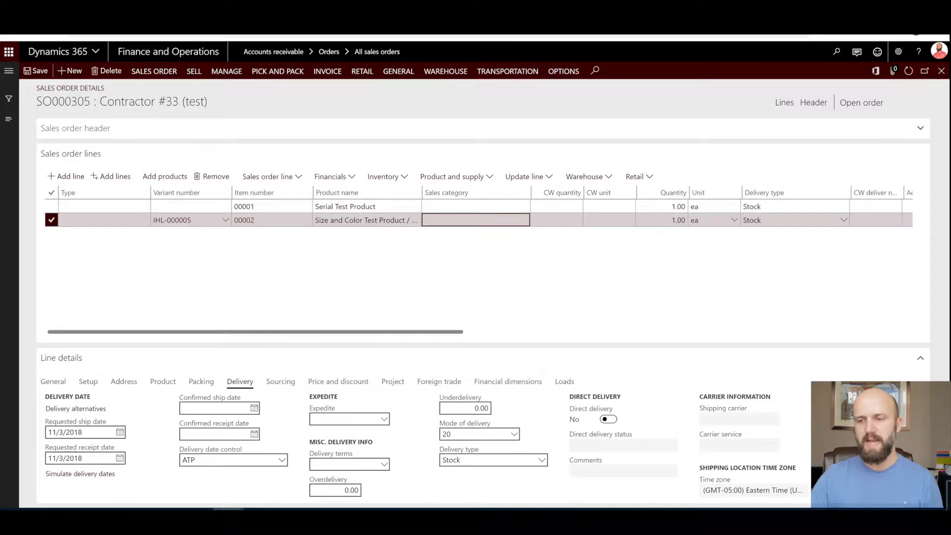
pyautogui.click(448, 434)
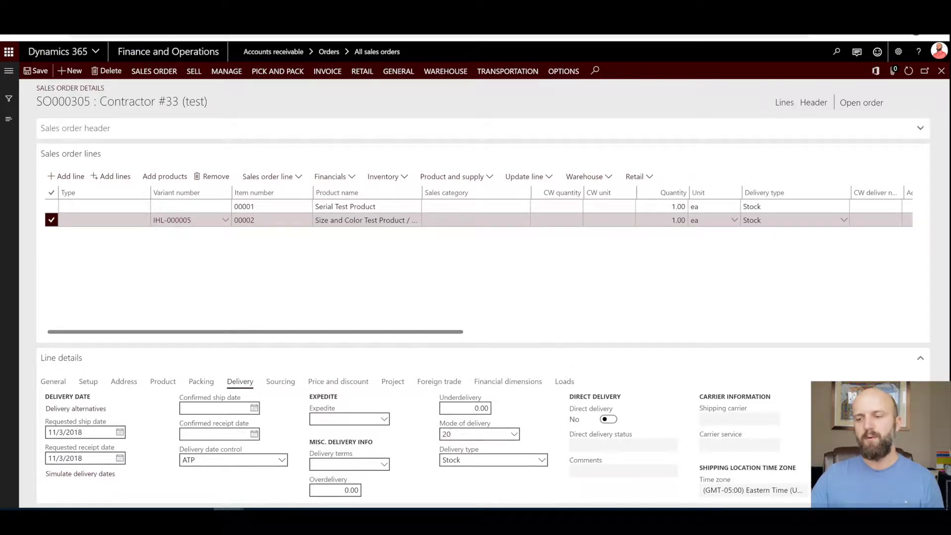
pyautogui.click(514, 435)
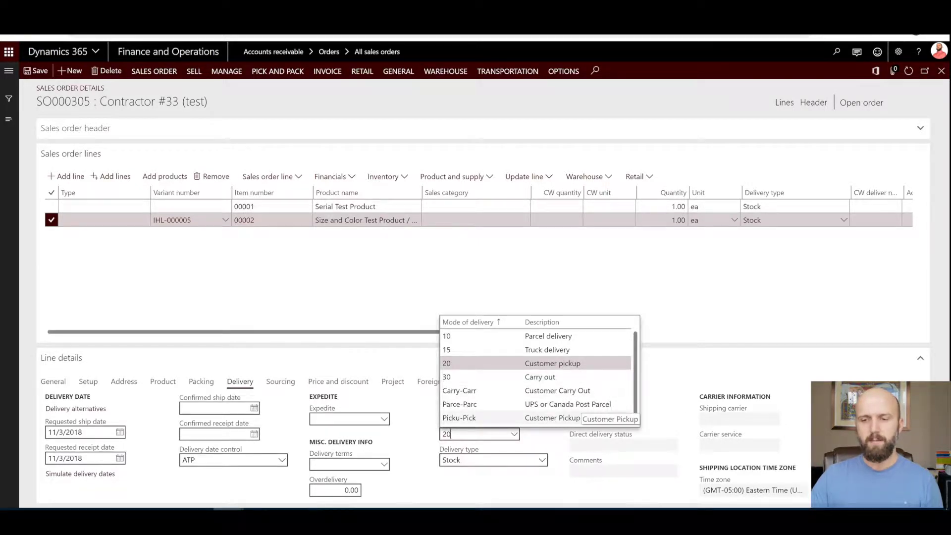
pyautogui.click(567, 419)
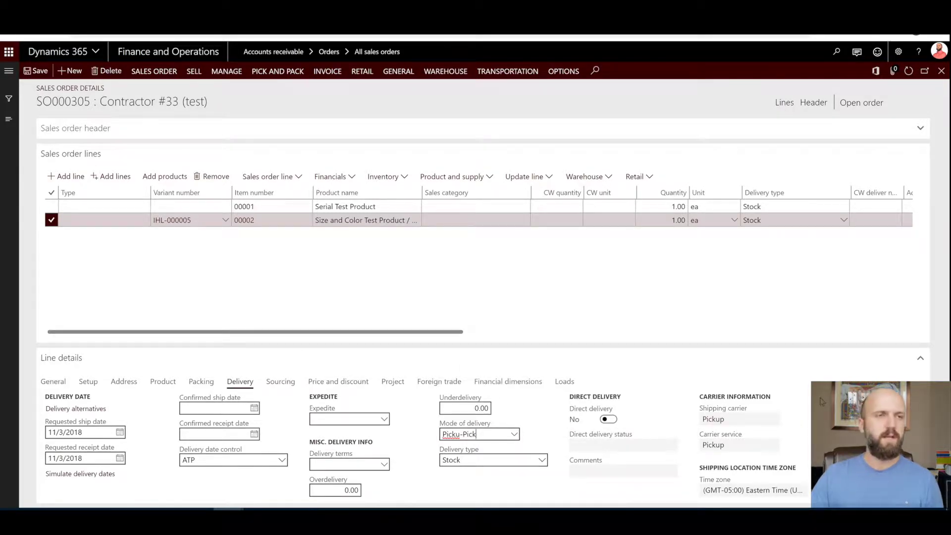
pyautogui.click(415, 279)
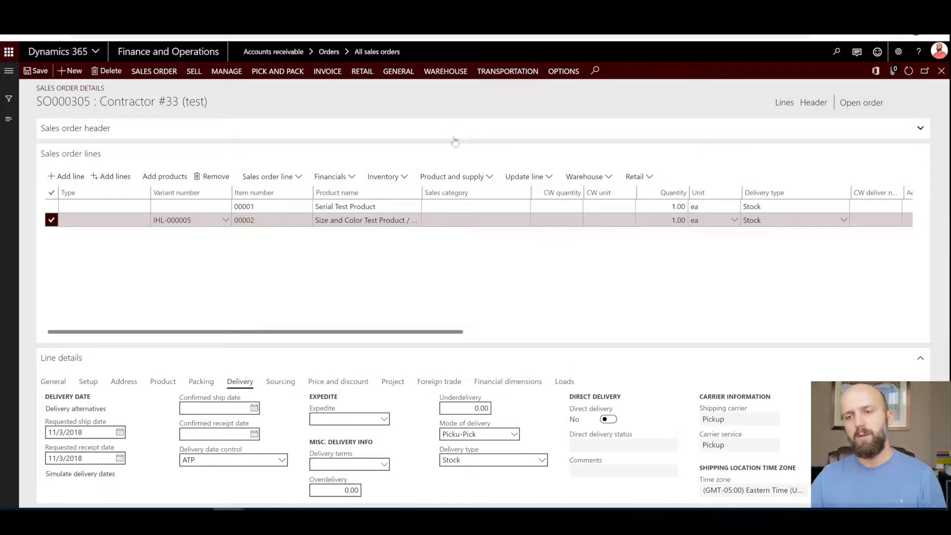
# Release the sales order to the warehouse and expand the resulting messages
pyautogui.click(446, 70)
pyautogui.click(182, 100)
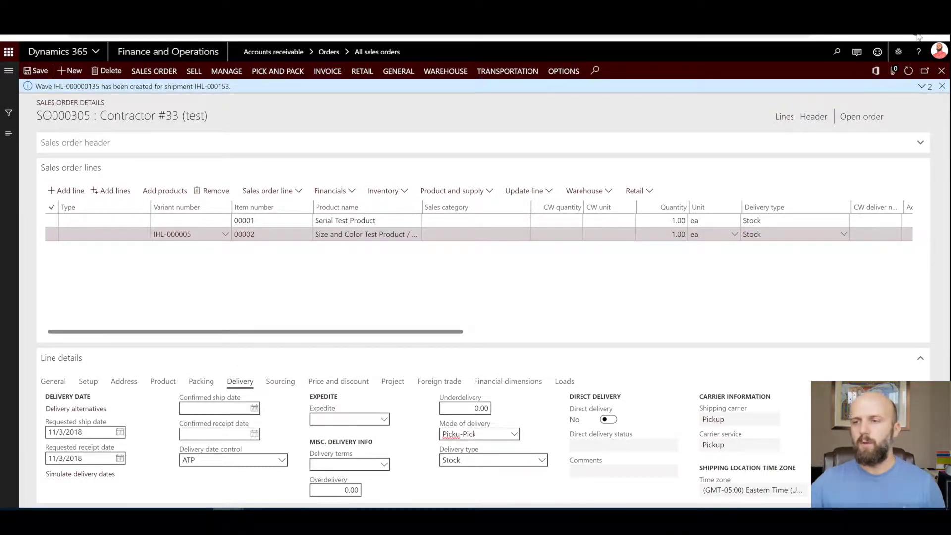
pyautogui.click(921, 86)
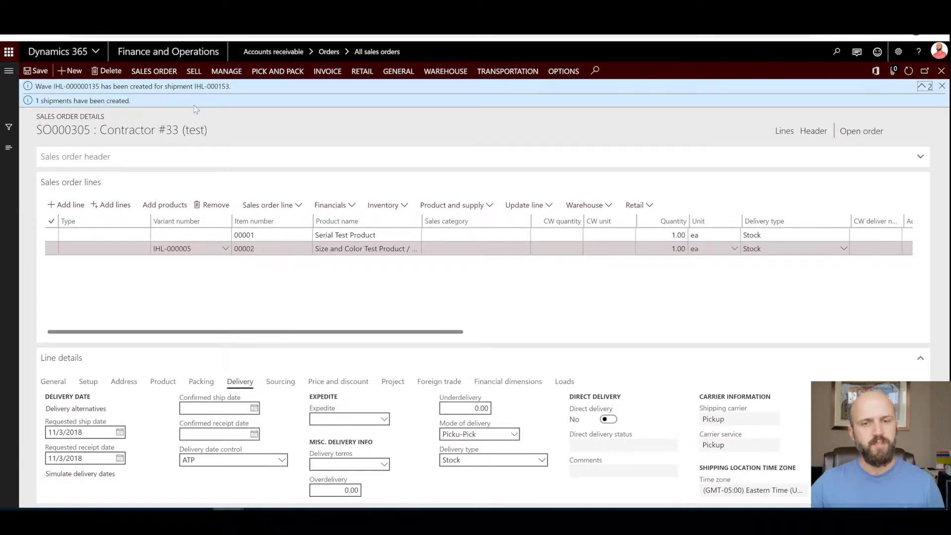
# Check the shipment details of the Size and Color Test Product line, then compare the Serial Test Product line's carrier information
pyautogui.click(589, 205)
pyautogui.click(585, 219)
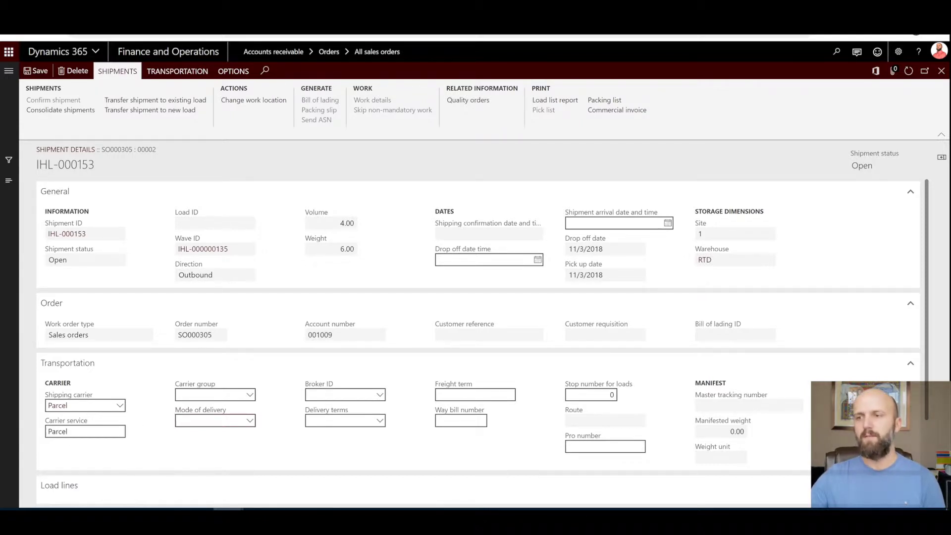
pyautogui.click(941, 71)
pyautogui.click(451, 235)
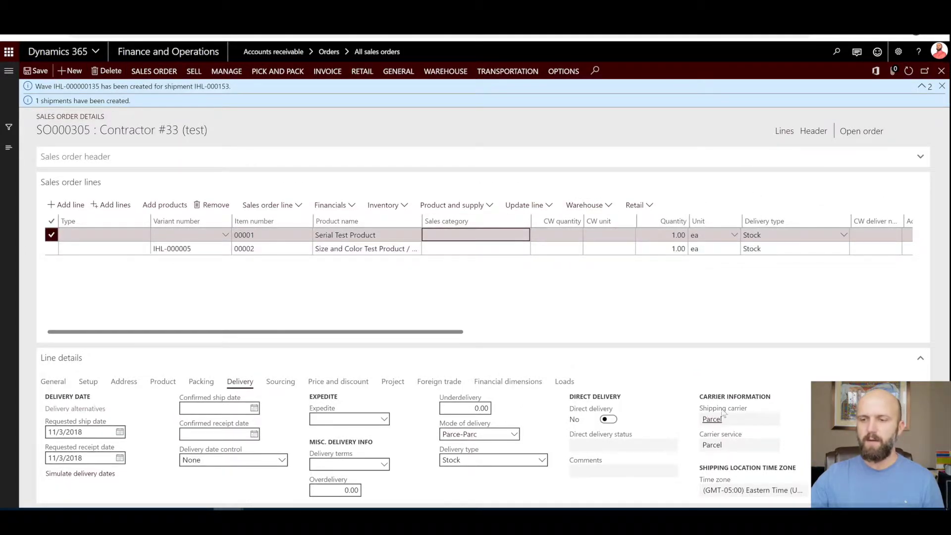
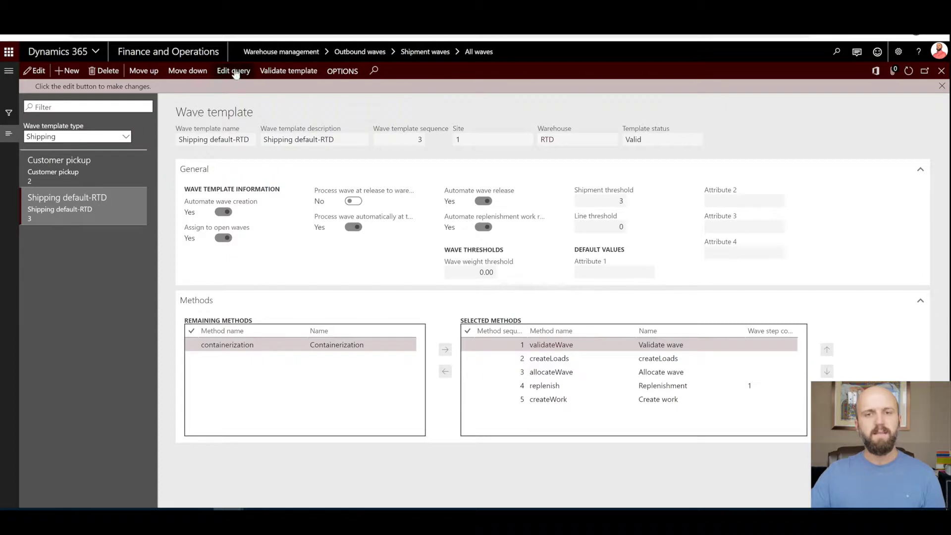
# Inspect the query of the Shipping default-RTD wave template, checking its shipping carrier criteria, and close it without changes
pyautogui.click(236, 72)
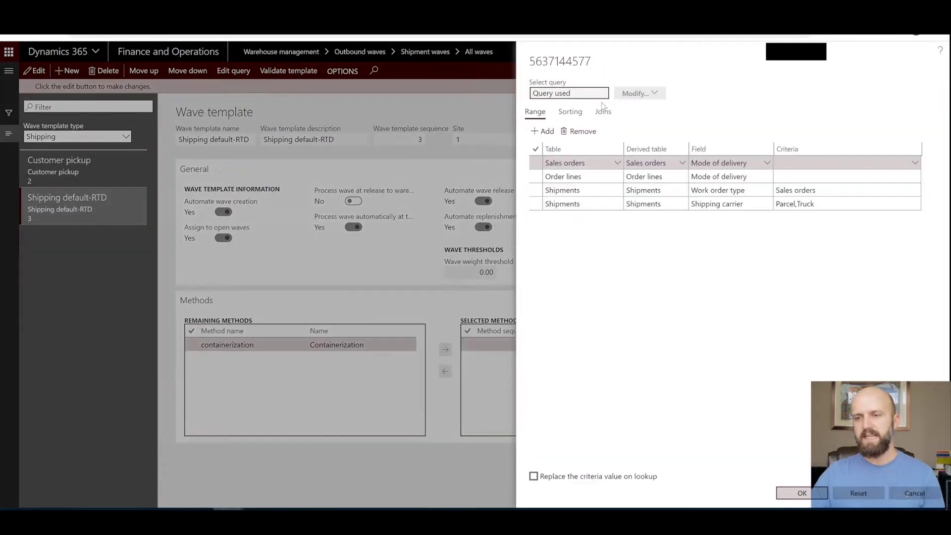
pyautogui.click(842, 203)
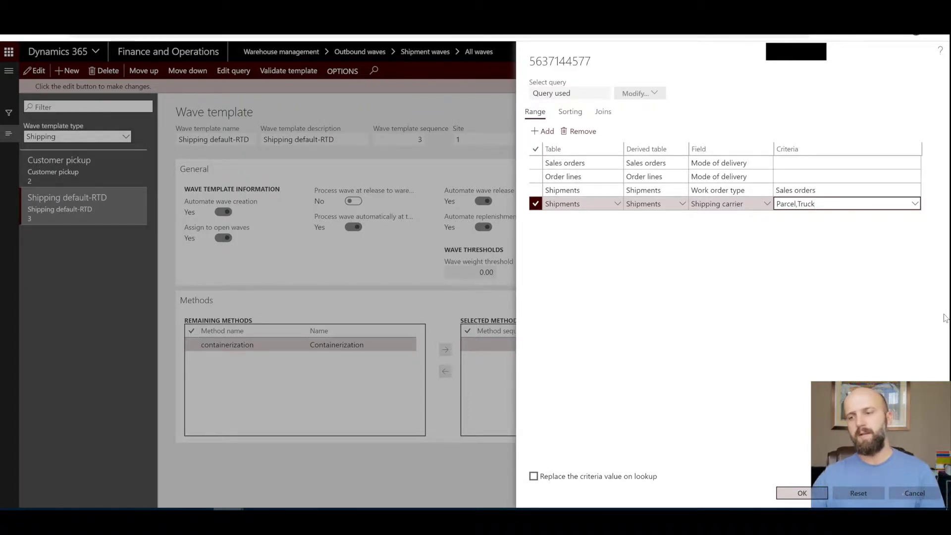
pyautogui.click(907, 494)
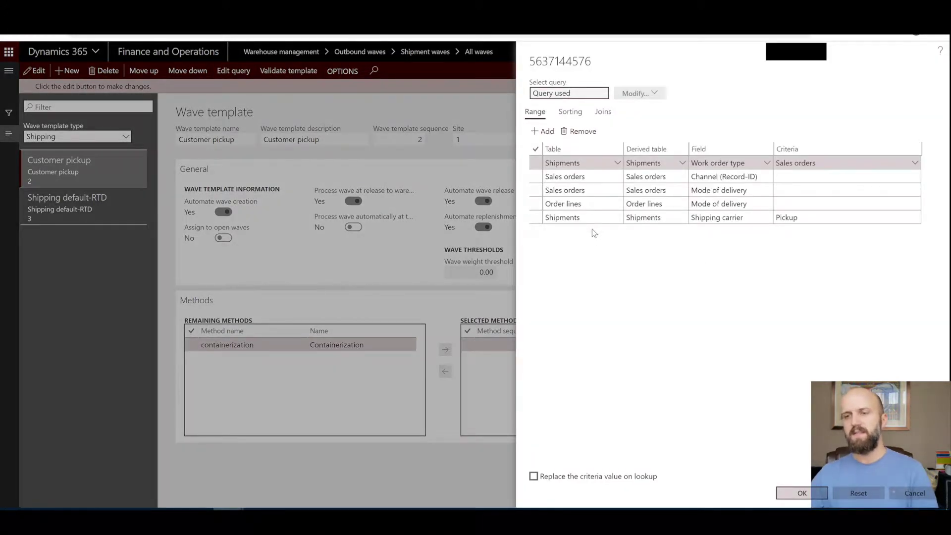
# Check the shipping carrier criteria in the Customer pickup wave template's query, then leave the wave templates
pyautogui.click(827, 219)
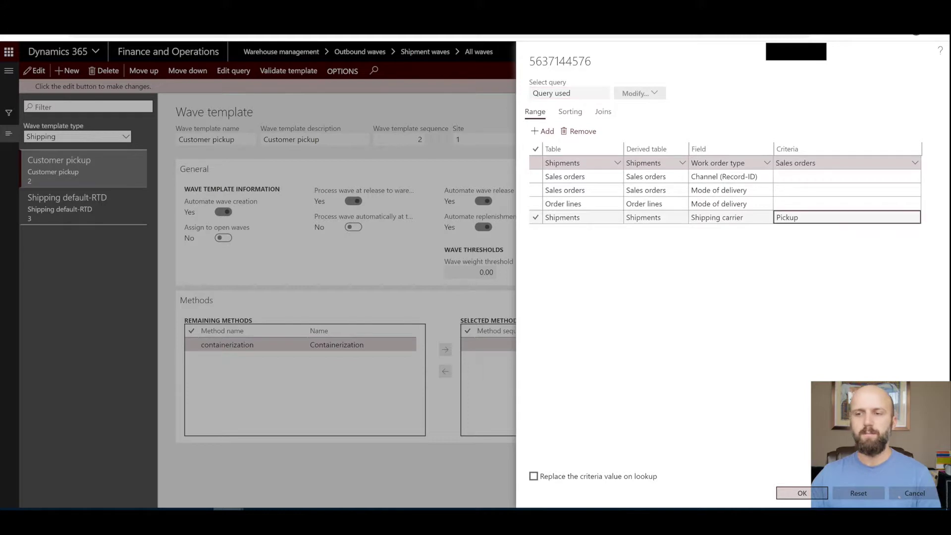
pyautogui.click(776, 221)
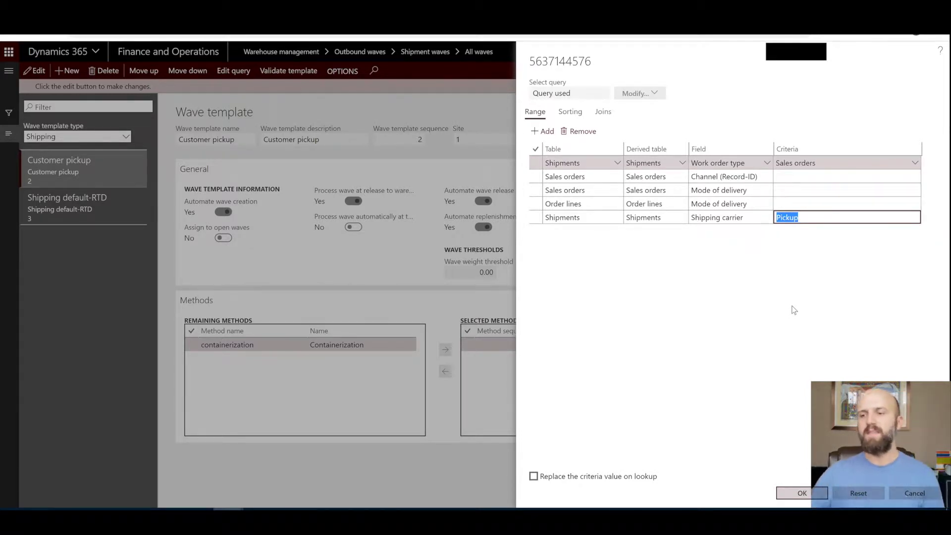
pyautogui.click(931, 503)
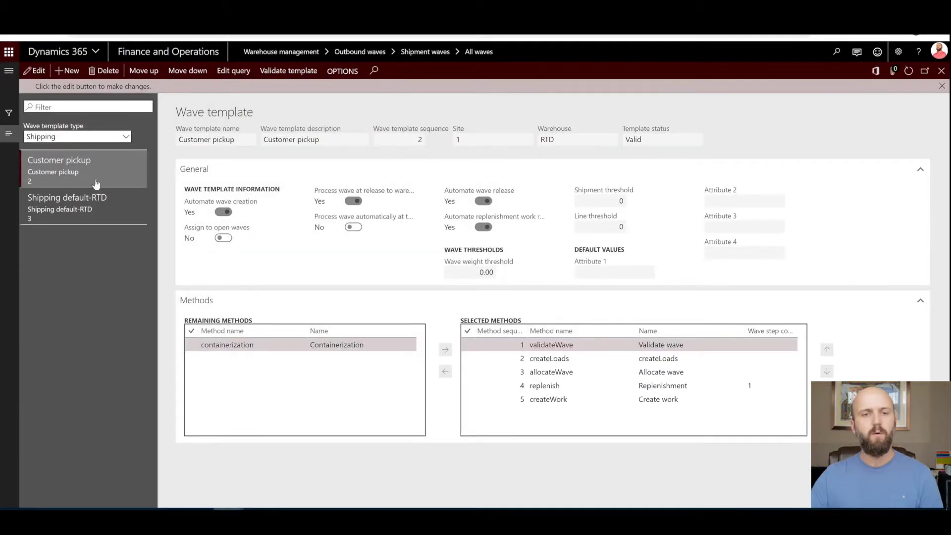
pyautogui.click(97, 198)
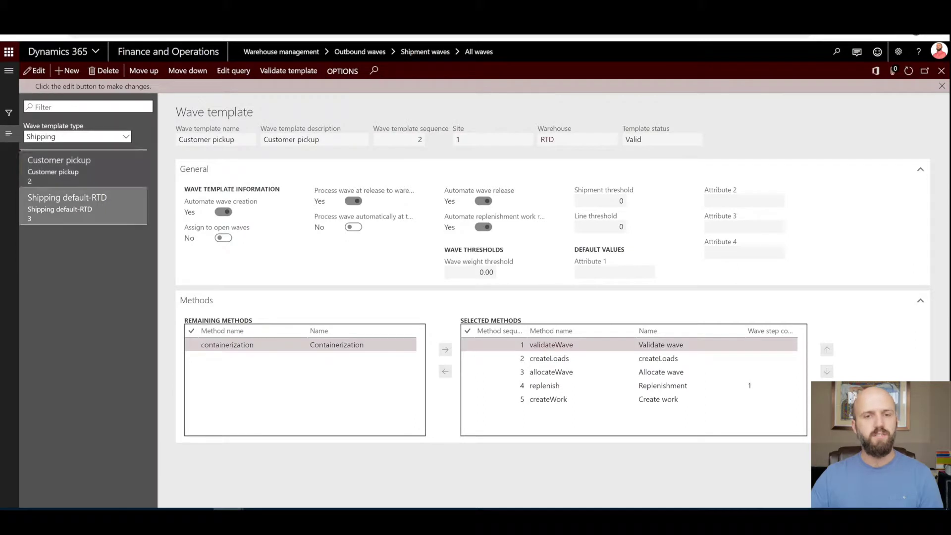
pyautogui.click(941, 71)
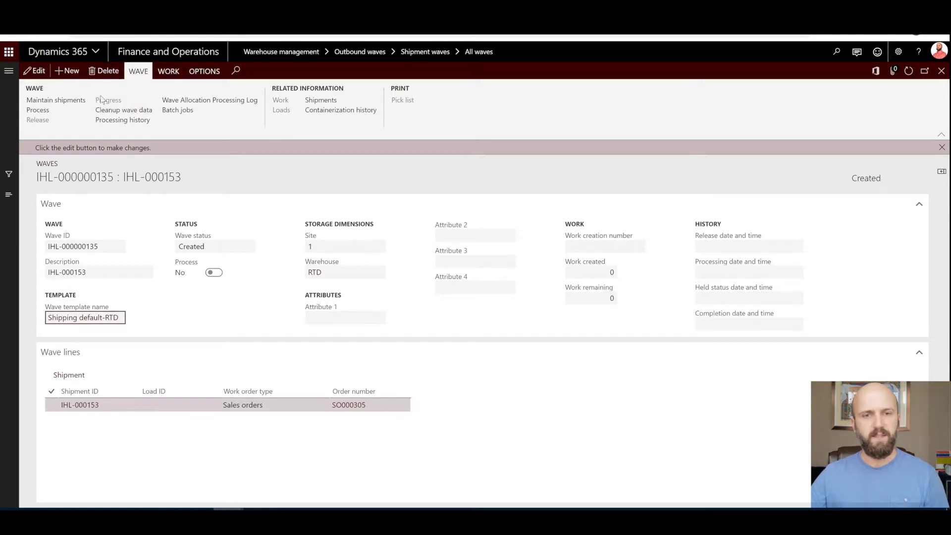
# Delete the wave created for shipment IHL-000153 and refresh the page
pyautogui.click(107, 72)
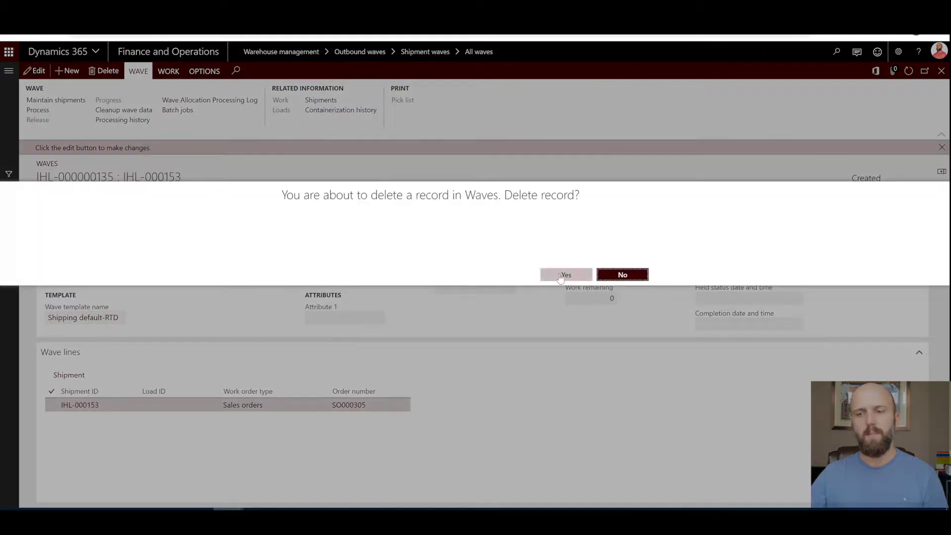
pyautogui.click(562, 275)
pyautogui.click(908, 71)
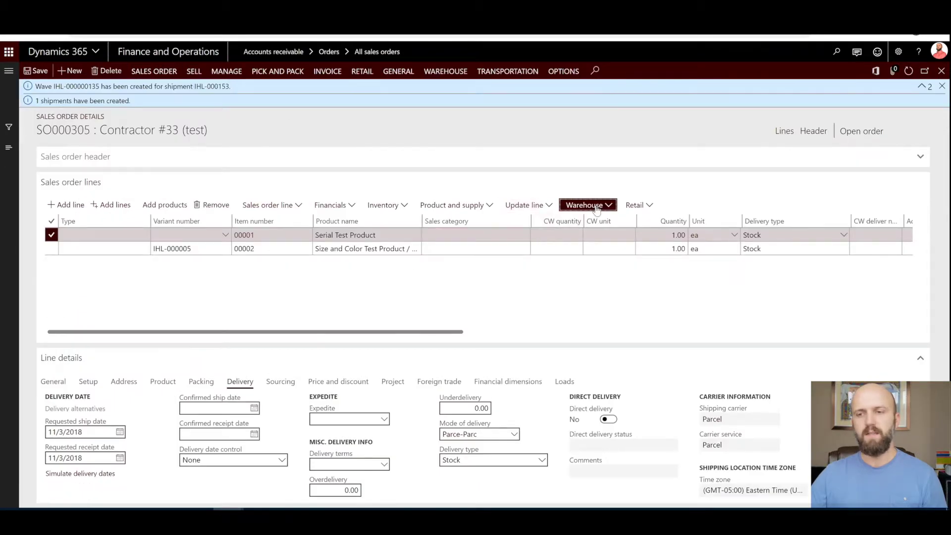
# View the shipment details of the Serial Test Product line and close them
pyautogui.click(594, 206)
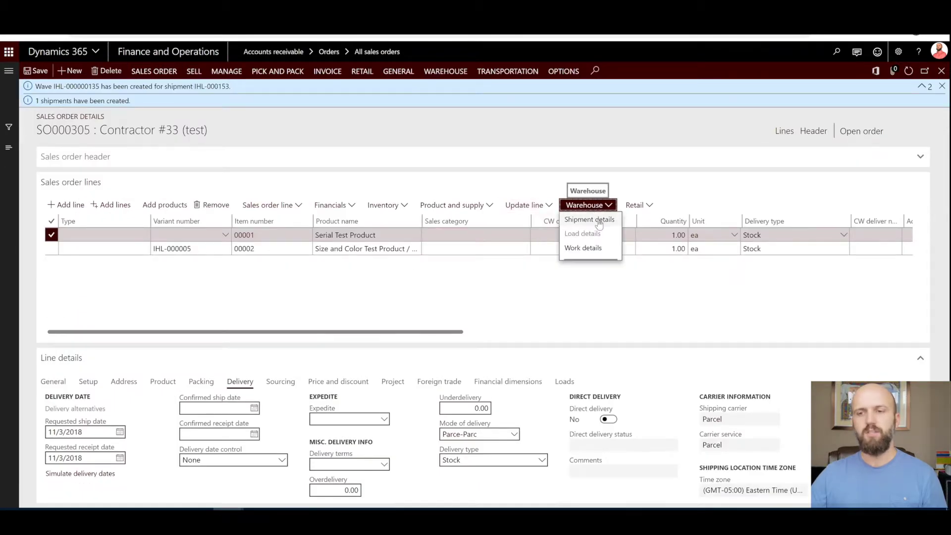
pyautogui.click(599, 223)
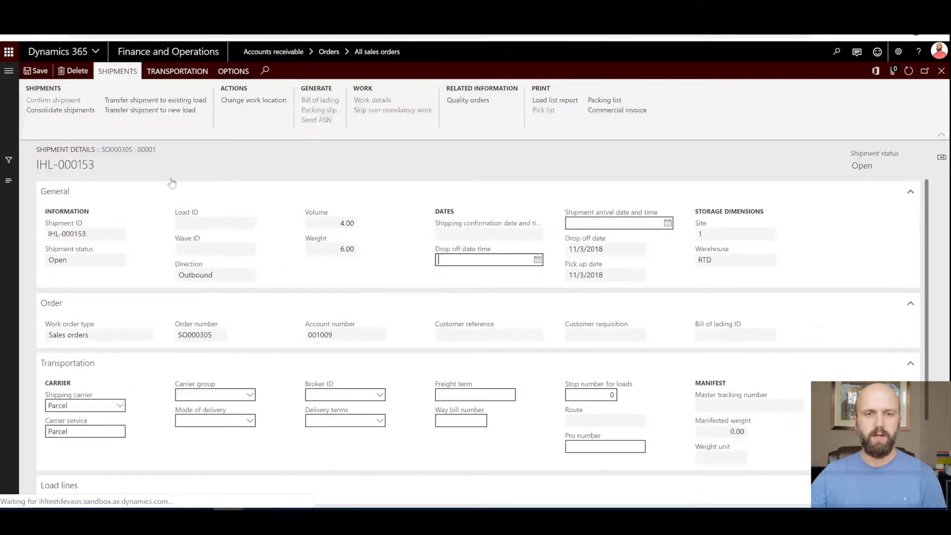
pyautogui.click(941, 70)
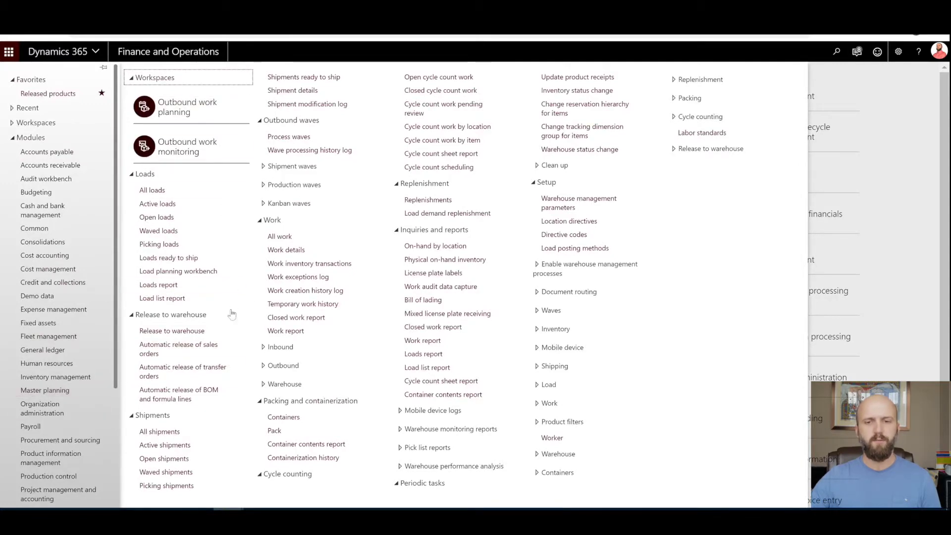
# Run the automatic release of sales orders for the test order, using the mode of delivery criteria Parce-Parc,Truck-Truc on its order lines
pyautogui.click(207, 351)
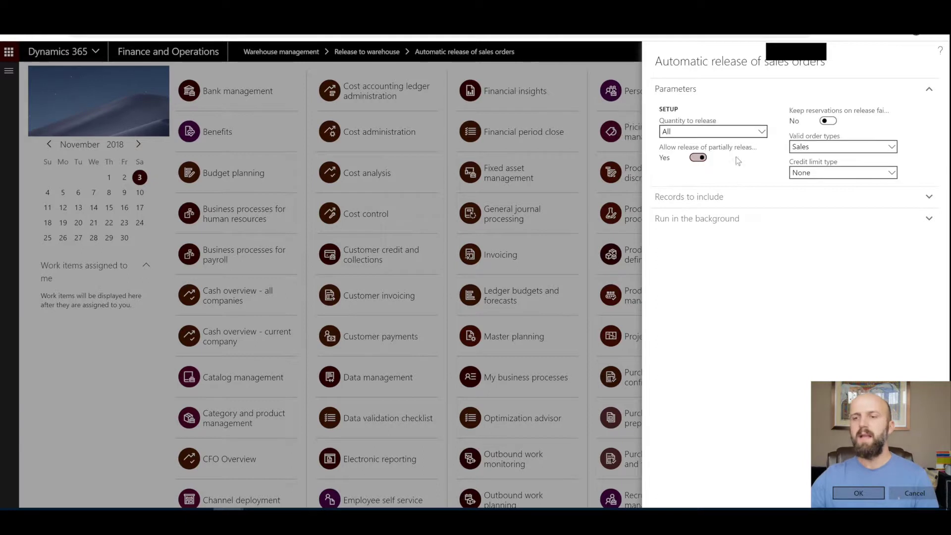
pyautogui.click(704, 200)
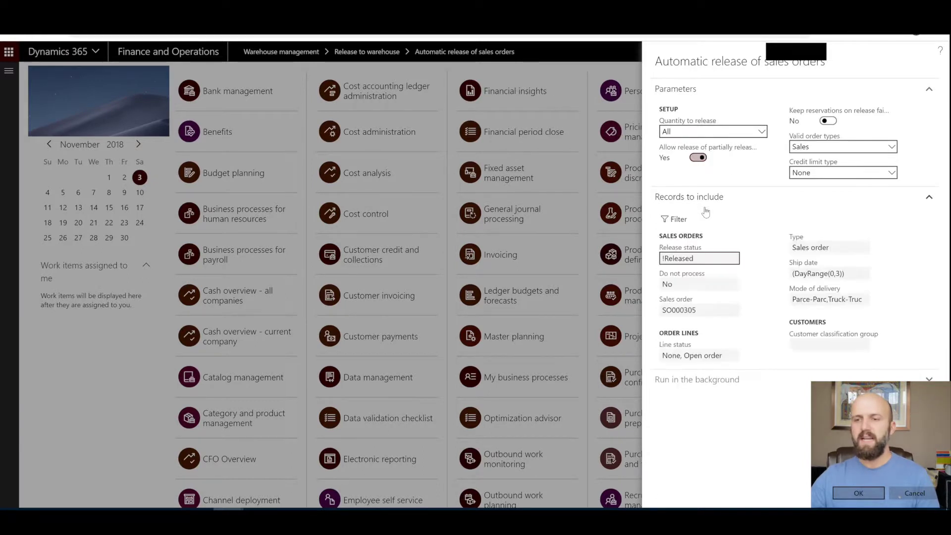
pyautogui.click(675, 218)
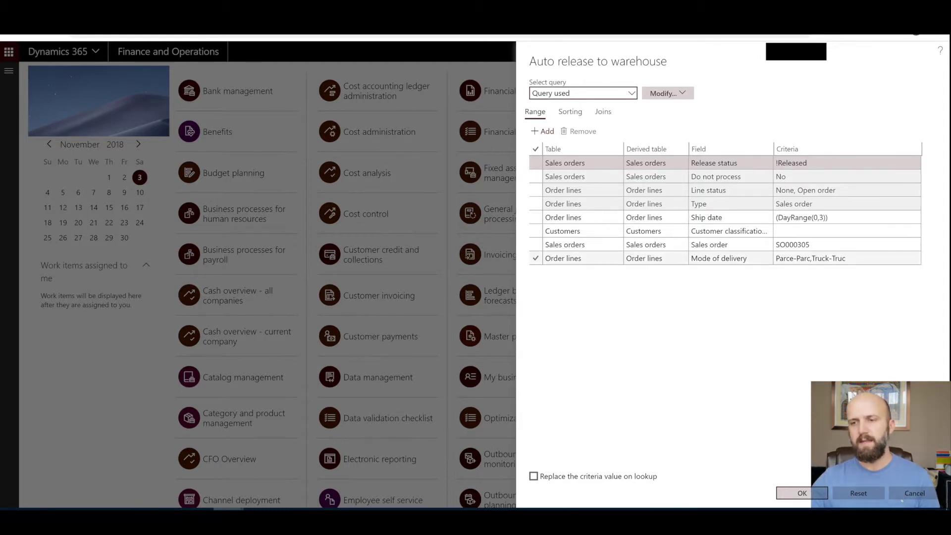
pyautogui.click(832, 258)
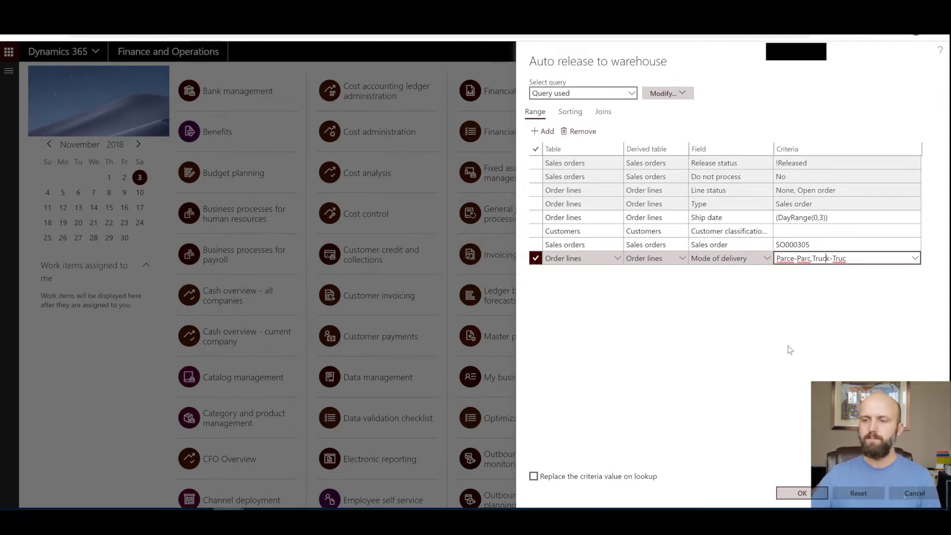
pyautogui.click(802, 493)
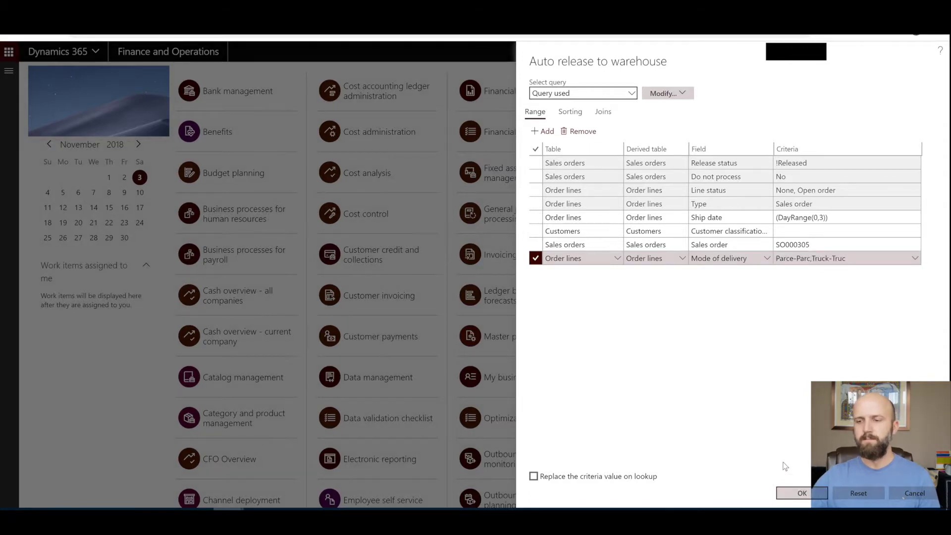
pyautogui.click(848, 493)
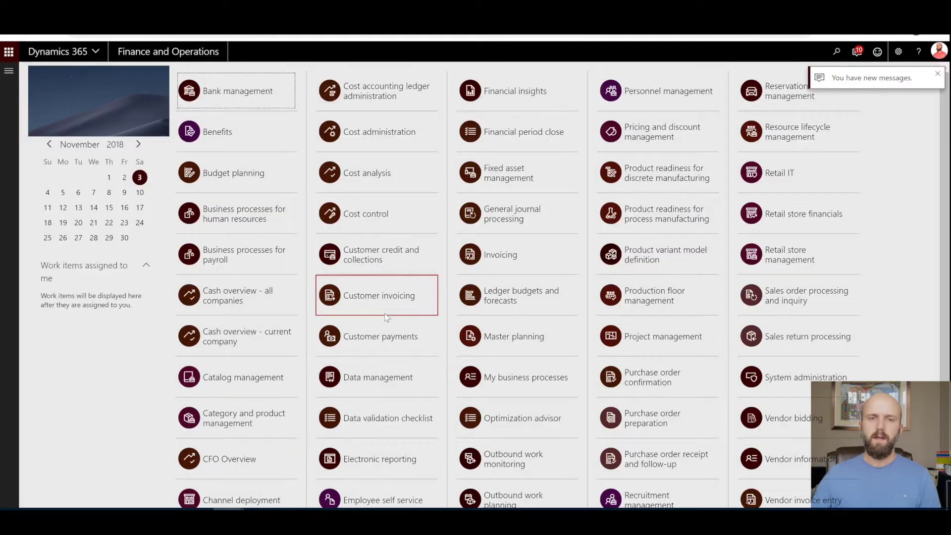
# Run the automatic release of sales orders again with the order lines' mode of delivery criteria set to Picku-Pick
pyautogui.click(9, 72)
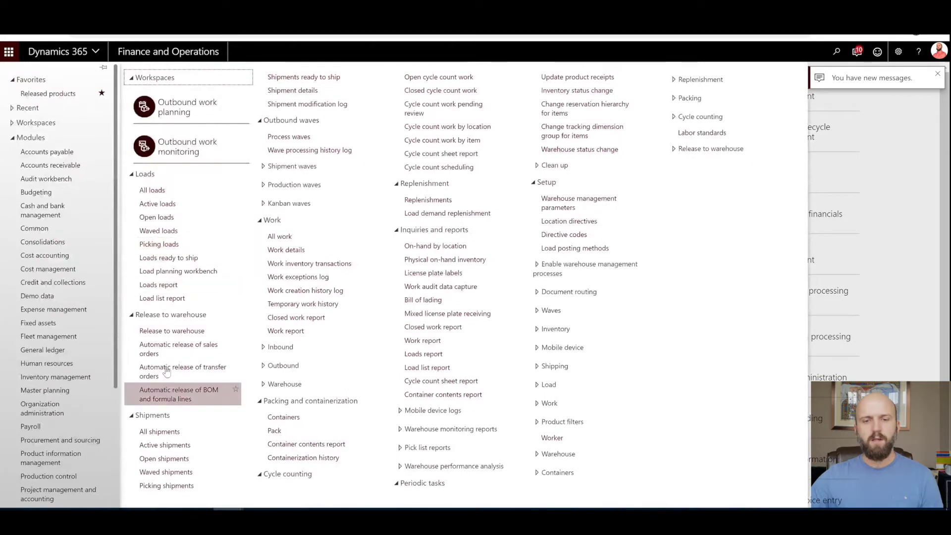
pyautogui.click(174, 351)
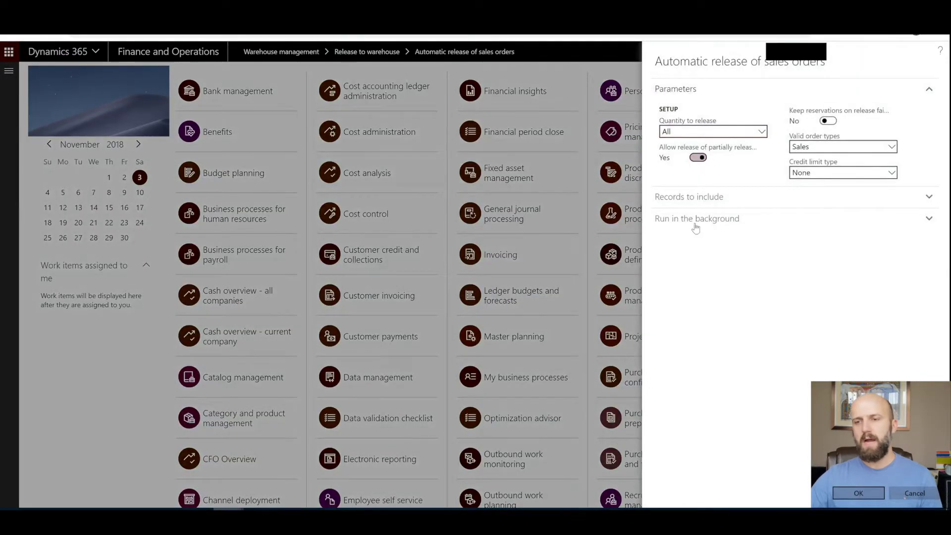
pyautogui.click(704, 204)
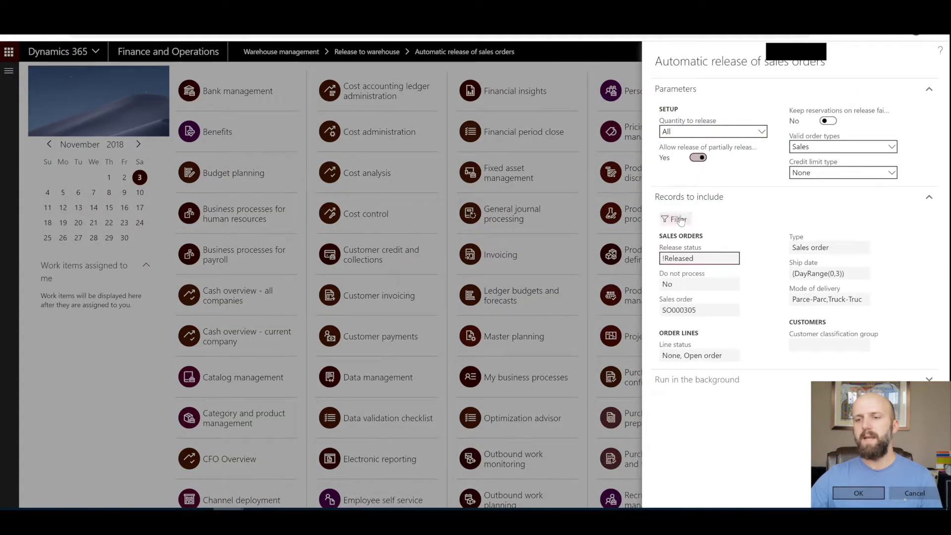
pyautogui.click(679, 221)
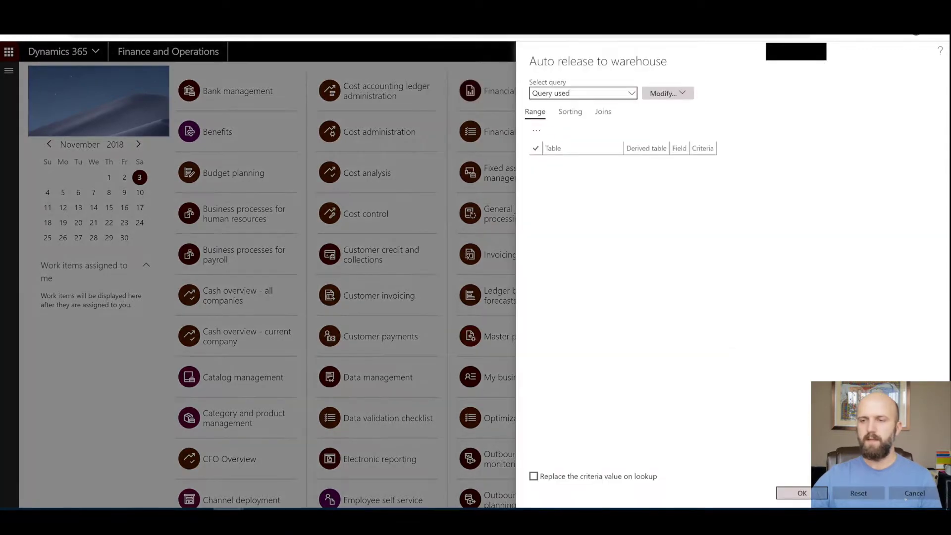
pyautogui.hotkey('shift', 'Home')
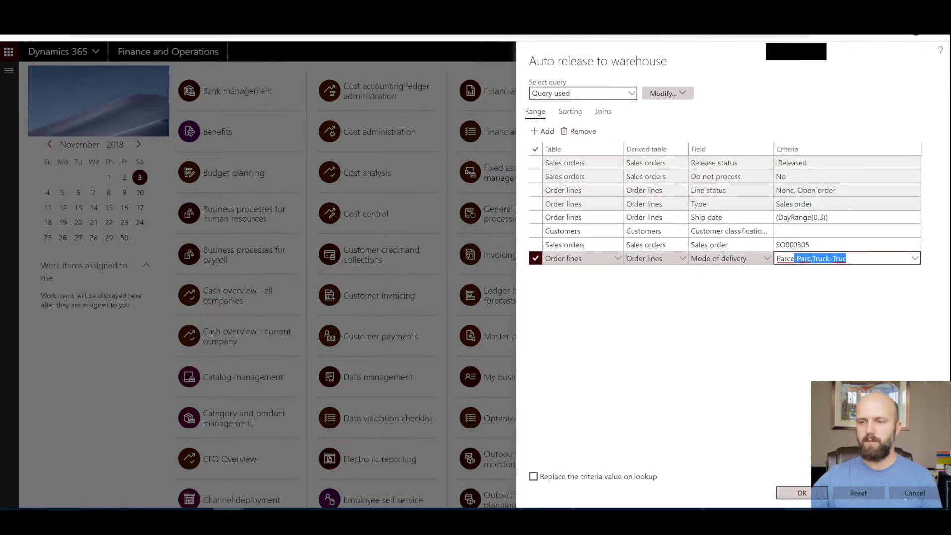
pyautogui.press('BackSpace')
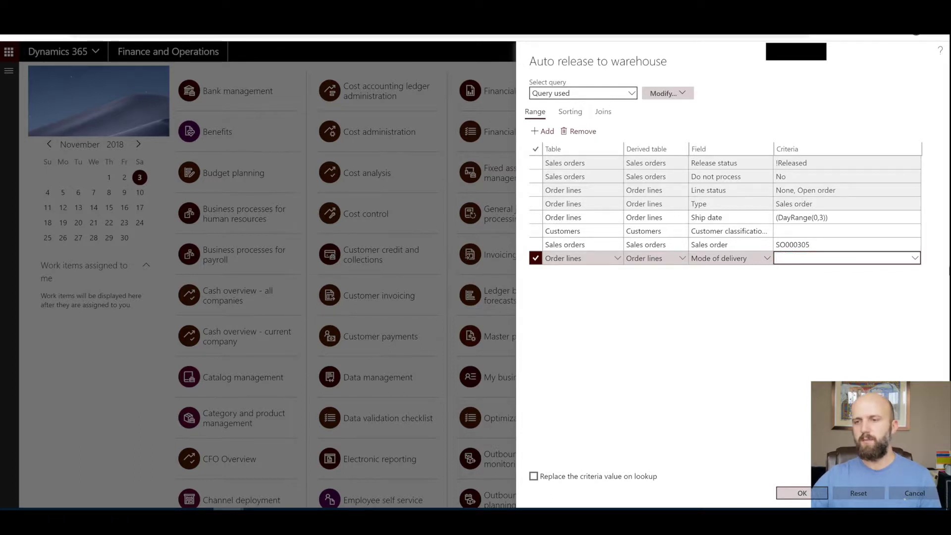
pyautogui.click(916, 260)
pyautogui.click(915, 260)
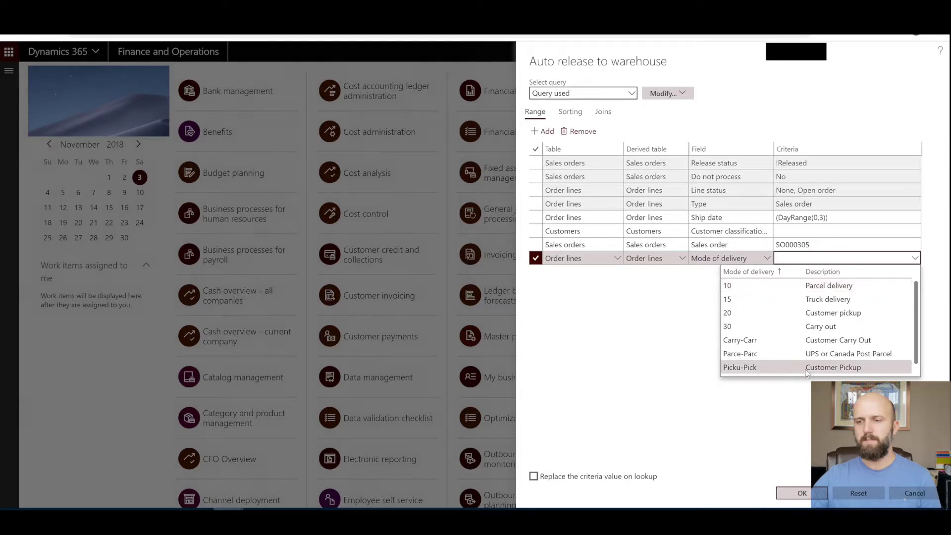
pyautogui.click(741, 367)
pyautogui.click(802, 493)
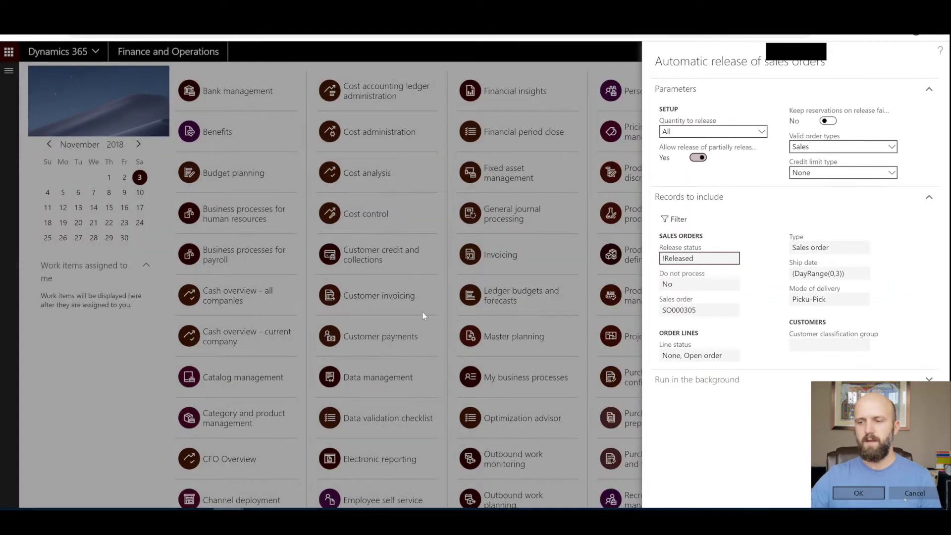
pyautogui.click(858, 493)
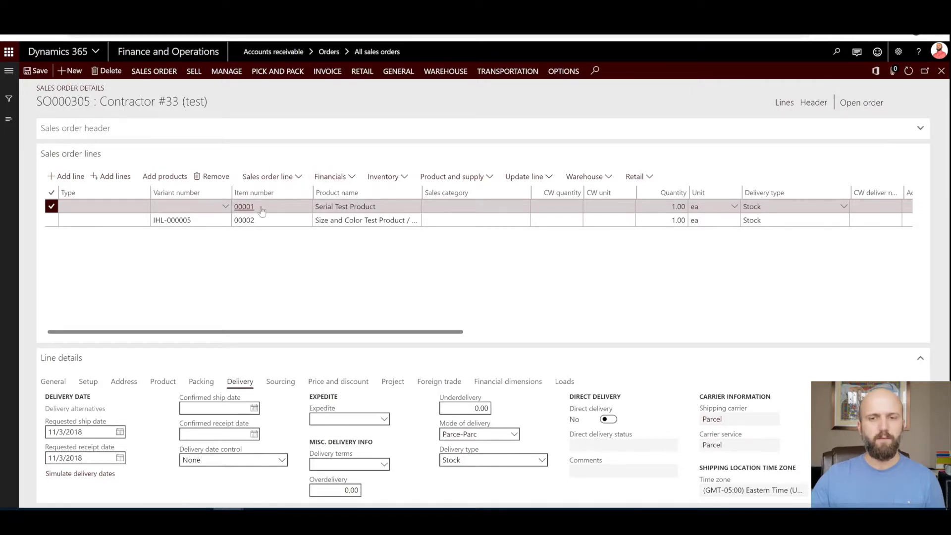
# Check the shipment ID, status and carrier in the shipment details of the Serial Test Product line, then close them
pyautogui.moveTo(244, 211)
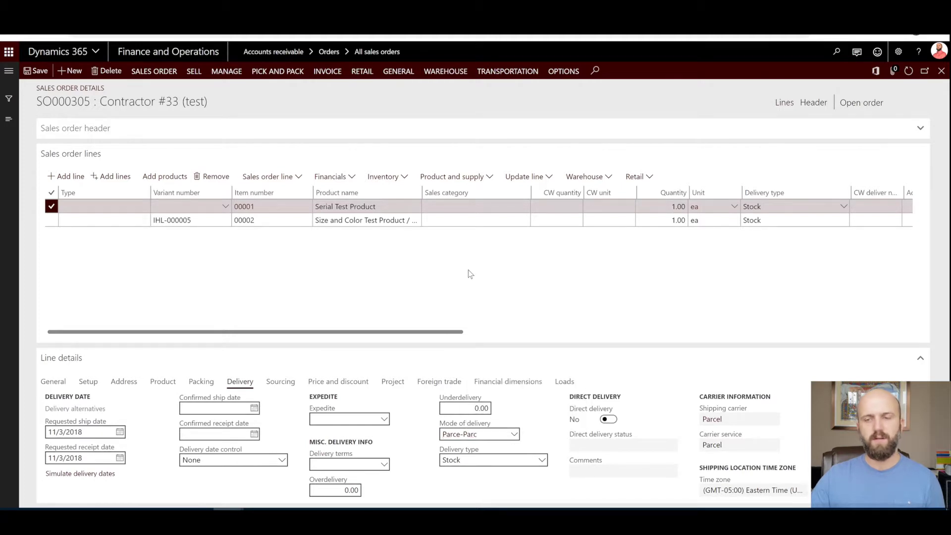
pyautogui.click(604, 178)
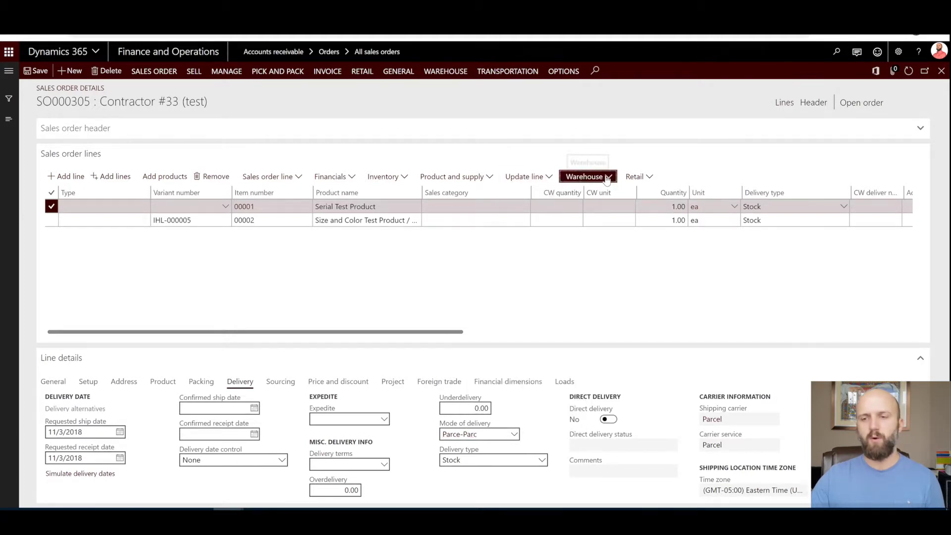
pyautogui.click(602, 194)
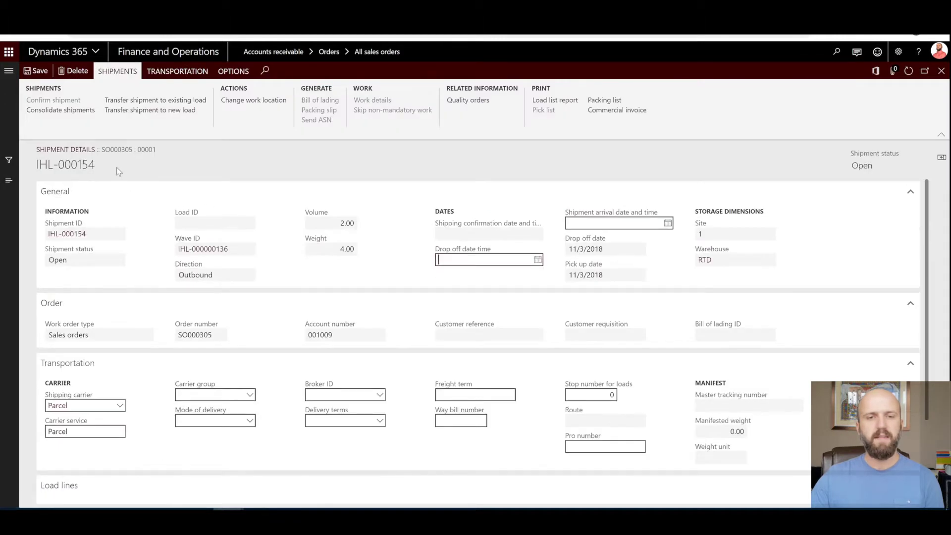
pyautogui.moveTo(116, 167); pyautogui.dragTo(36, 172)
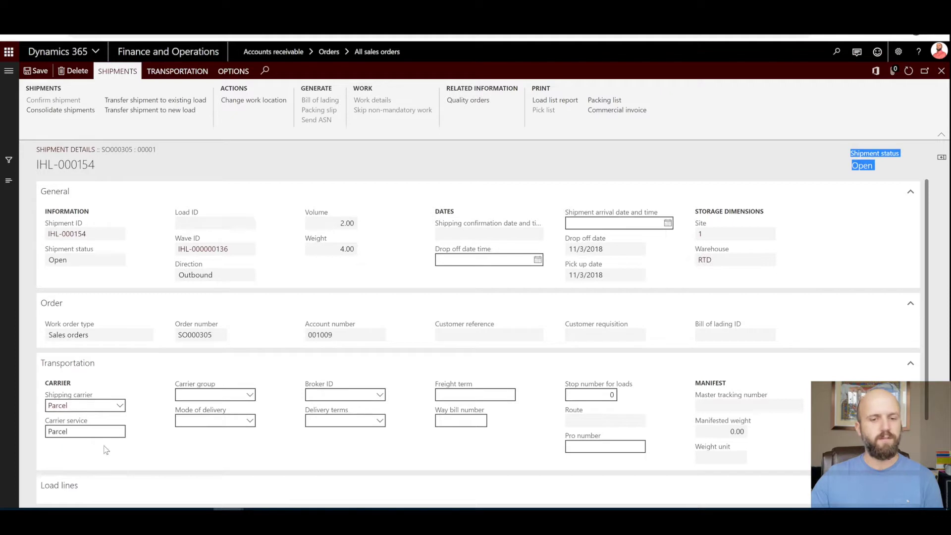
pyautogui.click(942, 71)
# Check the shipment ID and status in the shipment details of the Size and Color Test Product line, then close them
pyautogui.click(476, 220)
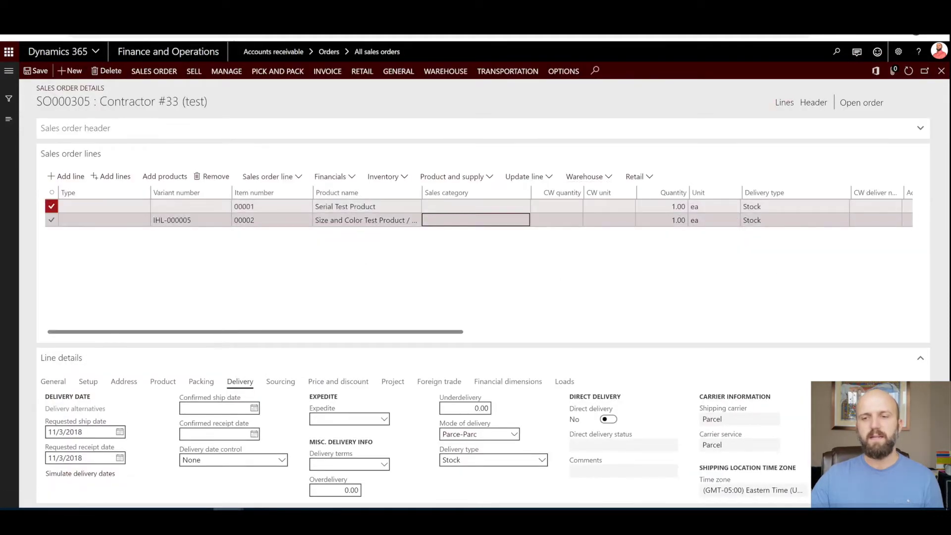
pyautogui.click(597, 178)
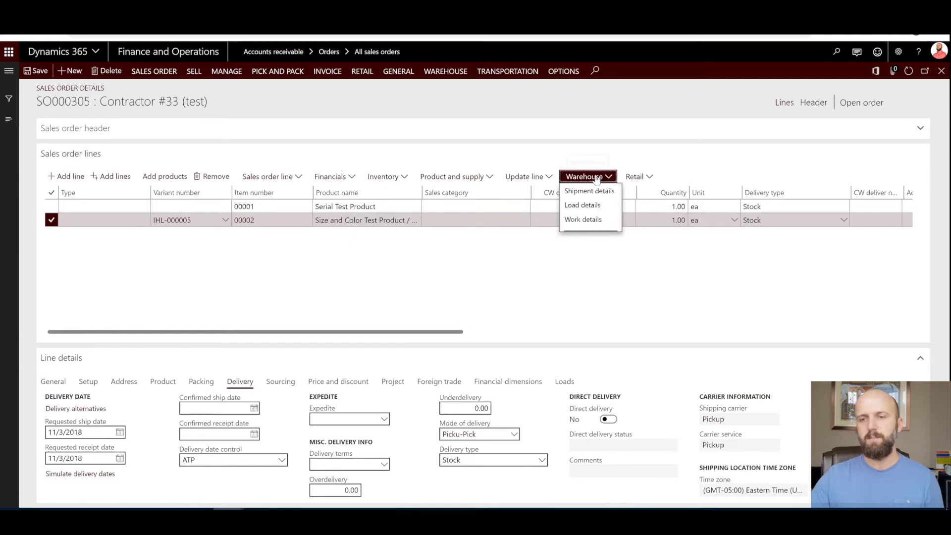
pyautogui.click(593, 195)
pyautogui.click(118, 70)
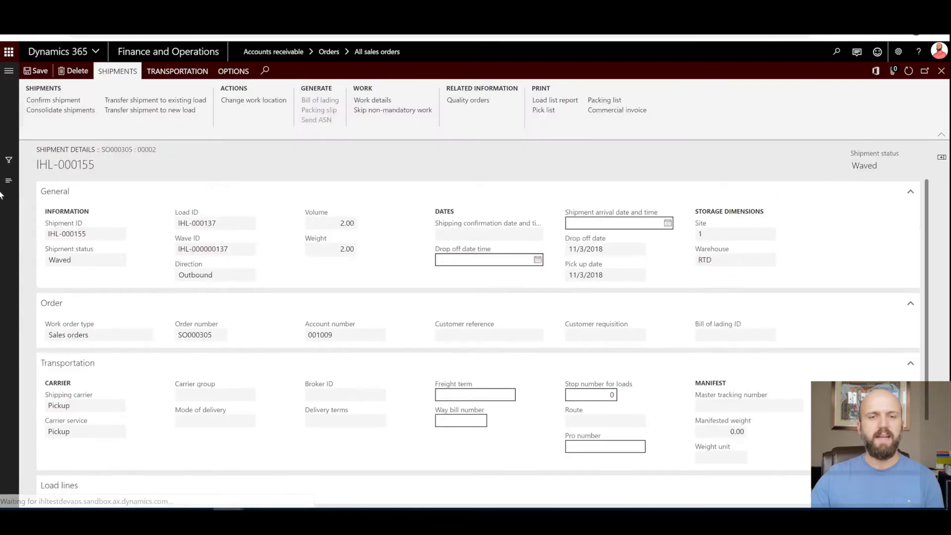
pyautogui.moveTo(124, 168); pyautogui.dragTo(39, 165)
pyautogui.moveTo(850, 153); pyautogui.dragTo(899, 153)
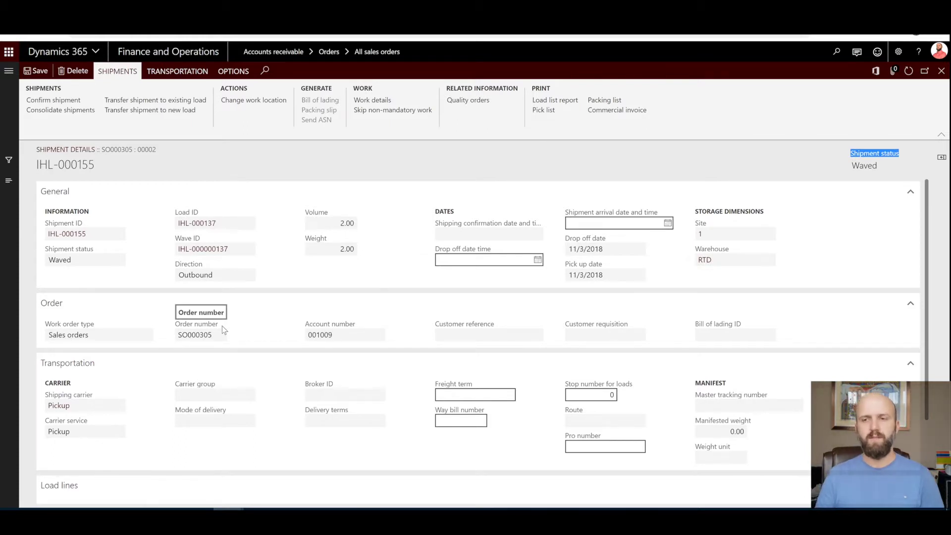
pyautogui.click(941, 71)
pyautogui.click(941, 70)
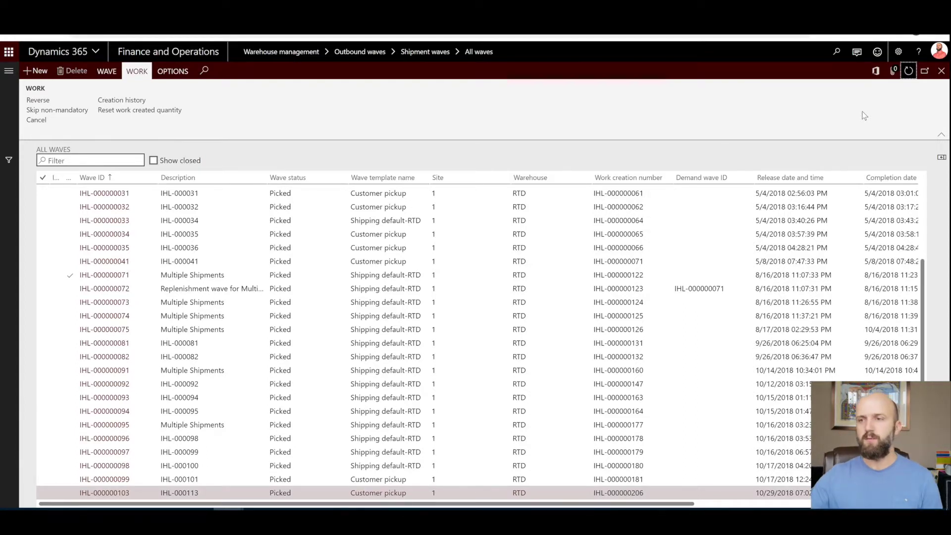
# Refresh the list of all waves, examine the shipment on wave IHL-000000136 with template Shipping default-RTD, and close the wave
pyautogui.click(910, 72)
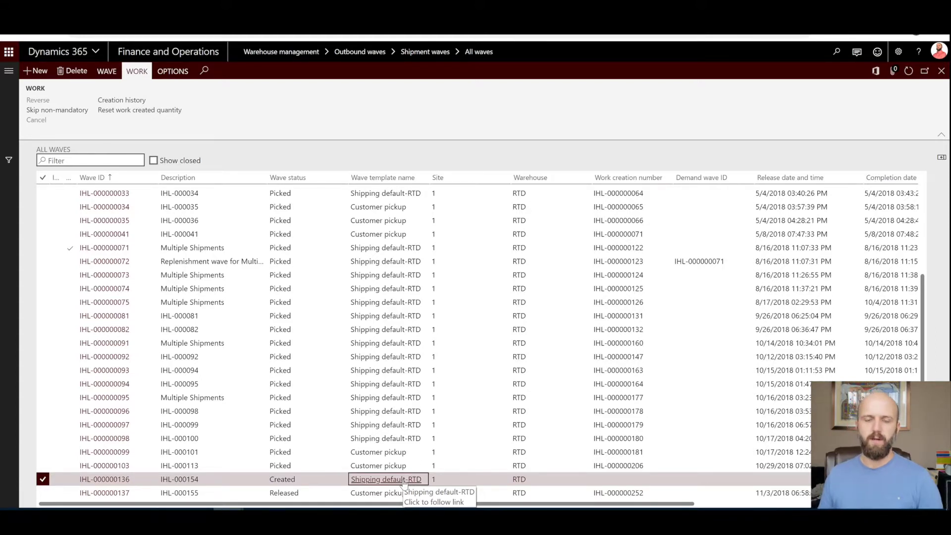
pyautogui.click(114, 479)
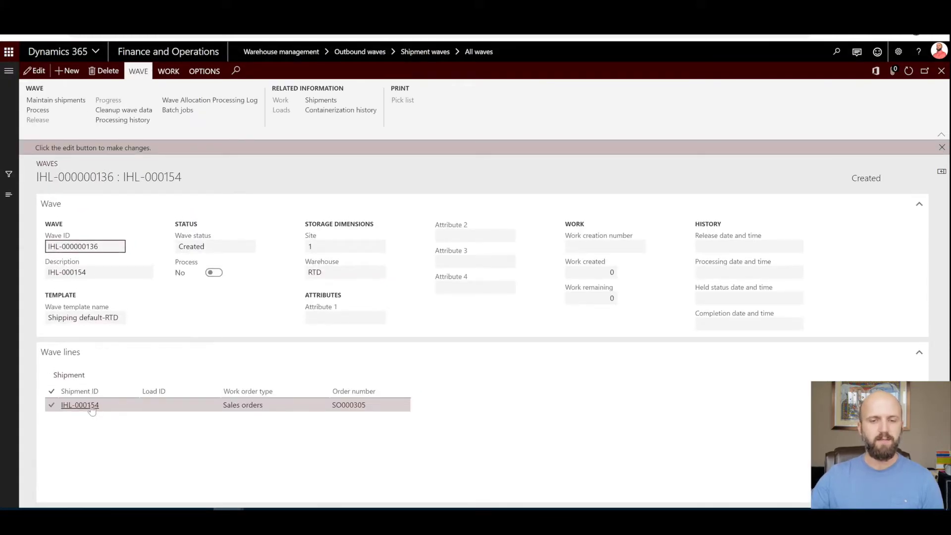
pyautogui.moveTo(91, 411)
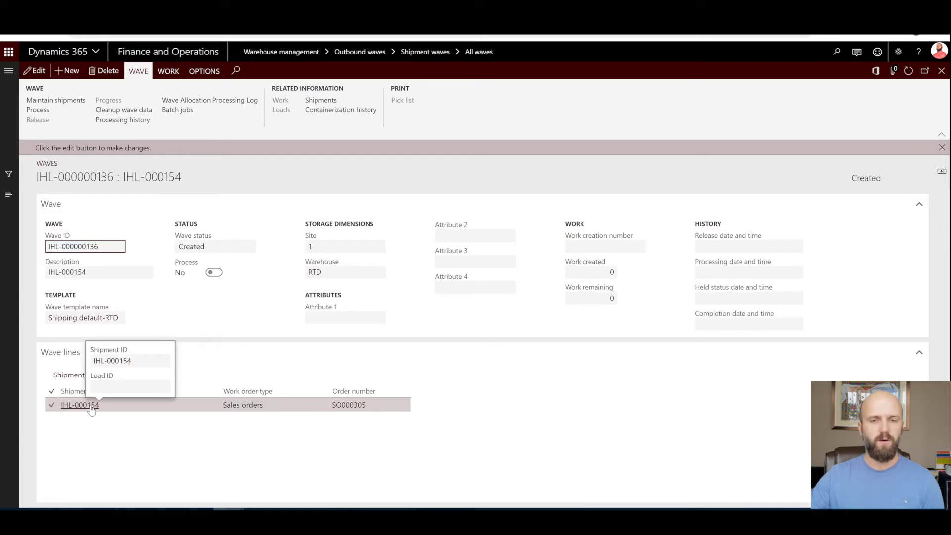
pyautogui.click(942, 72)
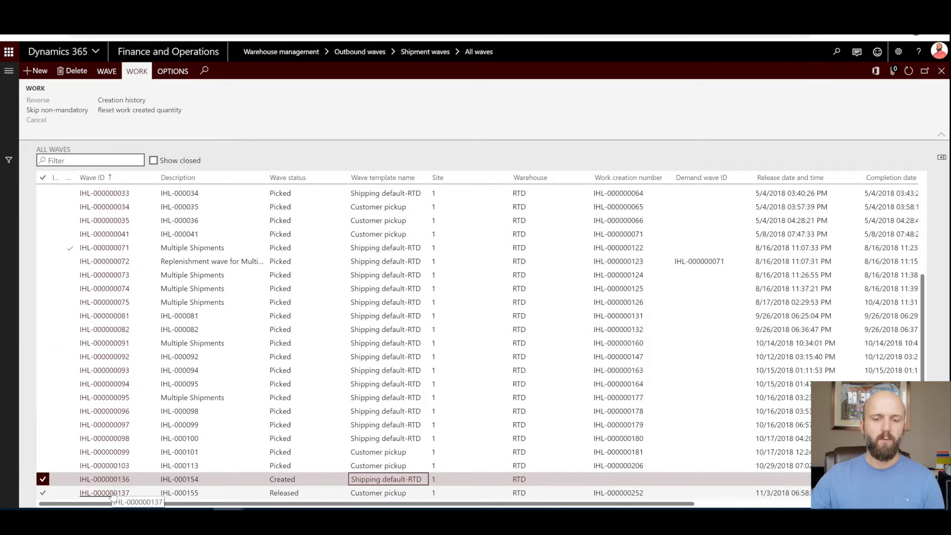
# Review the work created for the Customer pickup wave IHL-000000137, including its pick, print and put lines, then return to the wave list
pyautogui.click(438, 493)
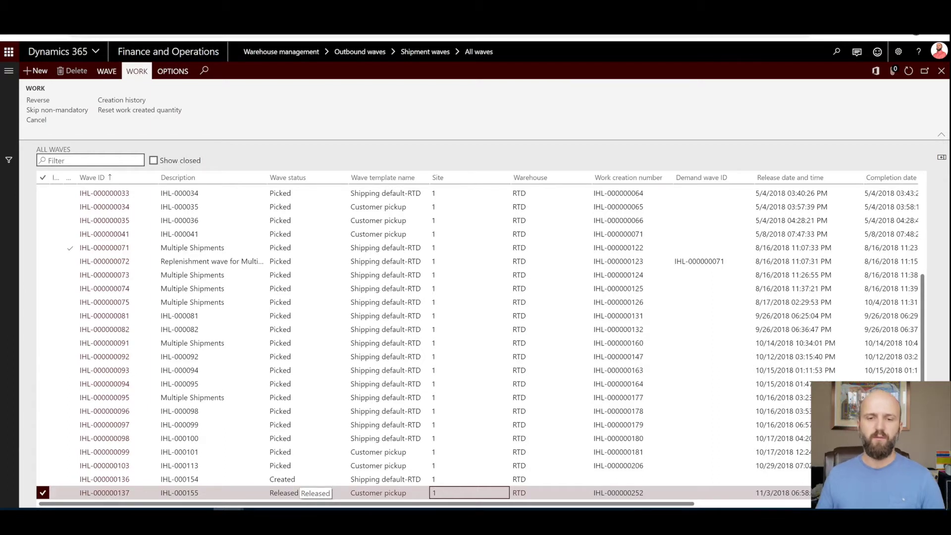
pyautogui.click(107, 71)
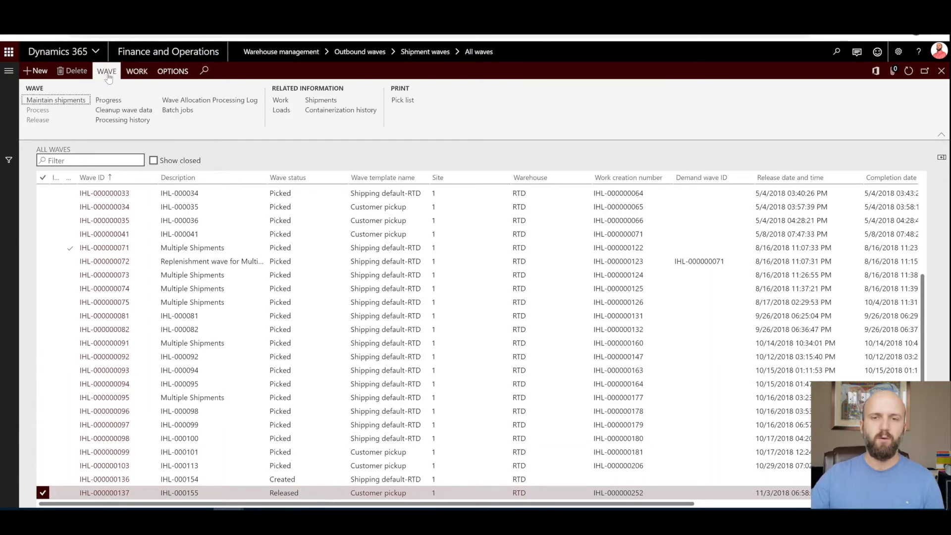
pyautogui.click(280, 100)
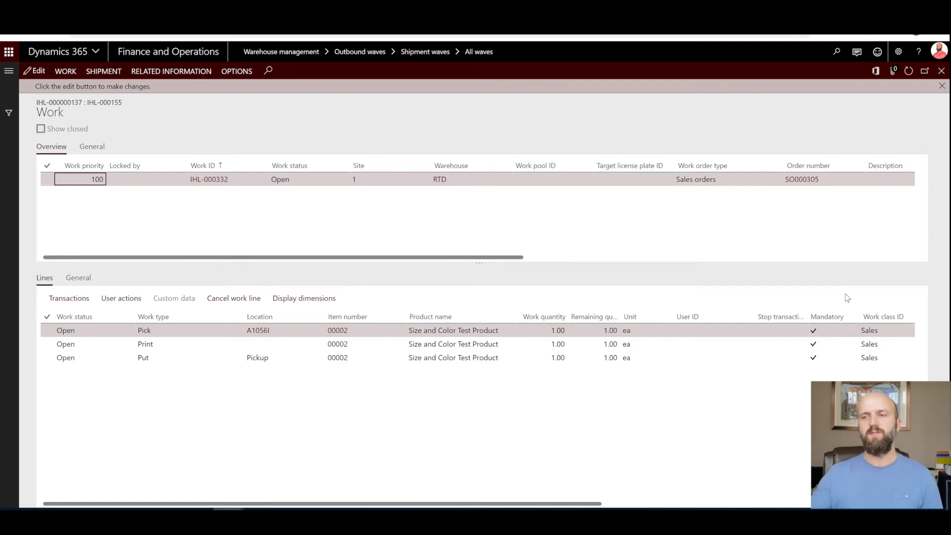
pyautogui.click(941, 71)
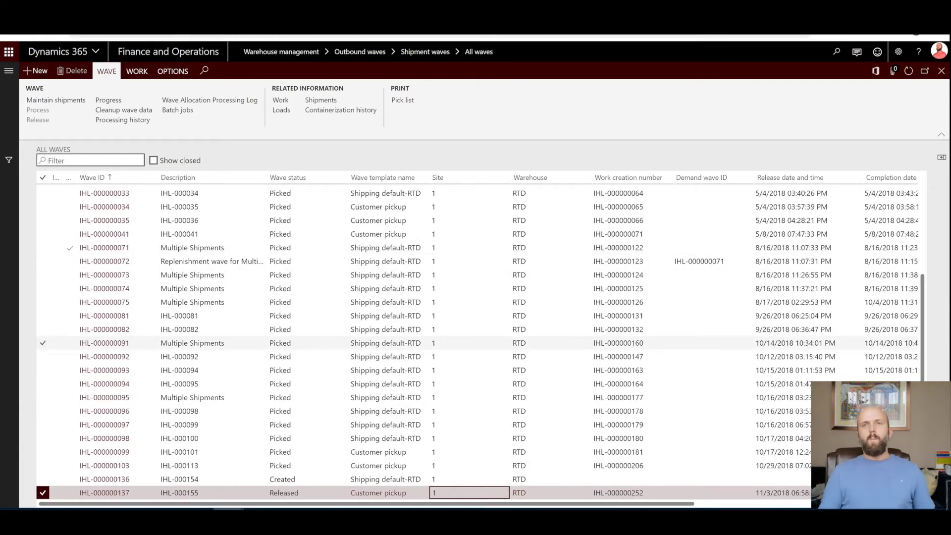
pyautogui.moveTo(520, 343)
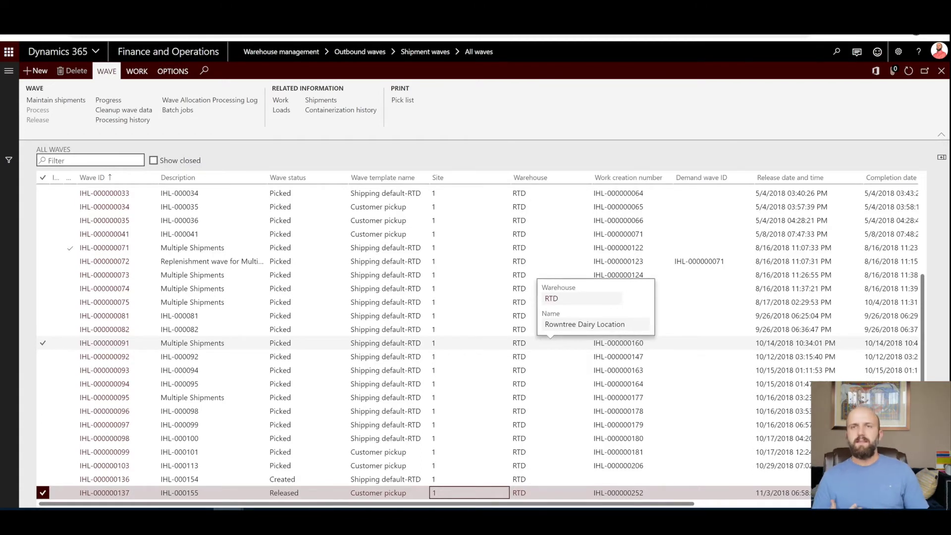